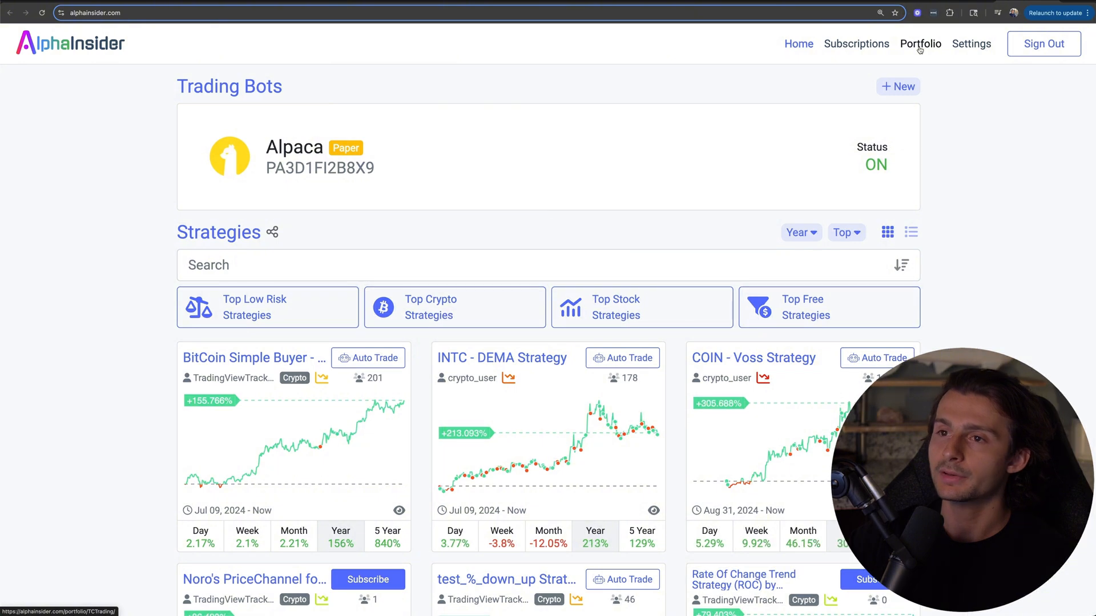
Step: Create a public stock strategy named Testing in the portfolio with a starting balance of $1,000
left_click(919, 45)
left_click(309, 377)
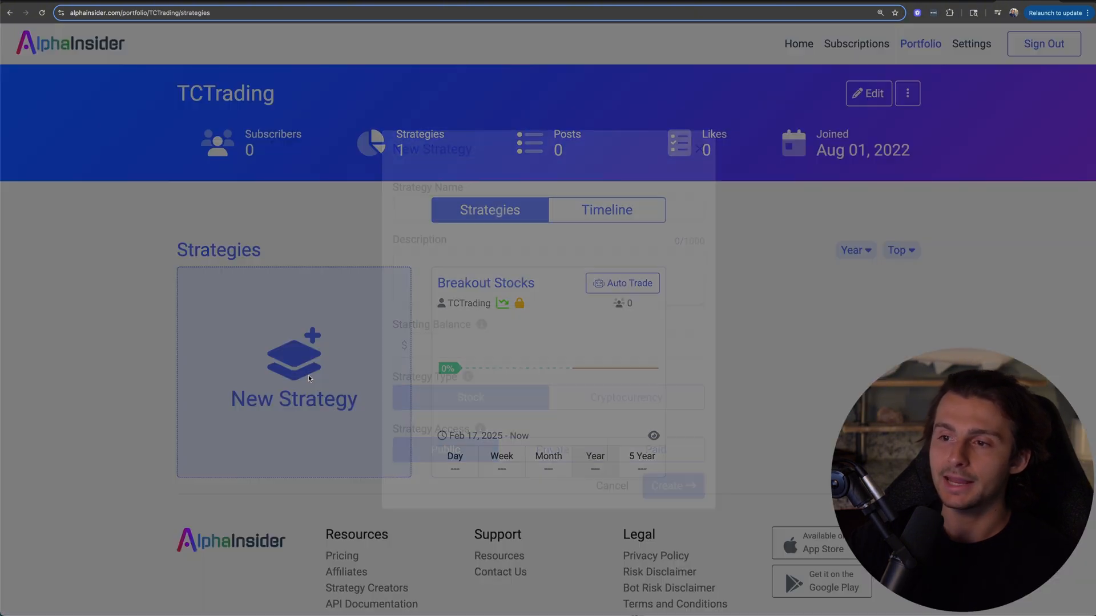
left_click(436, 211)
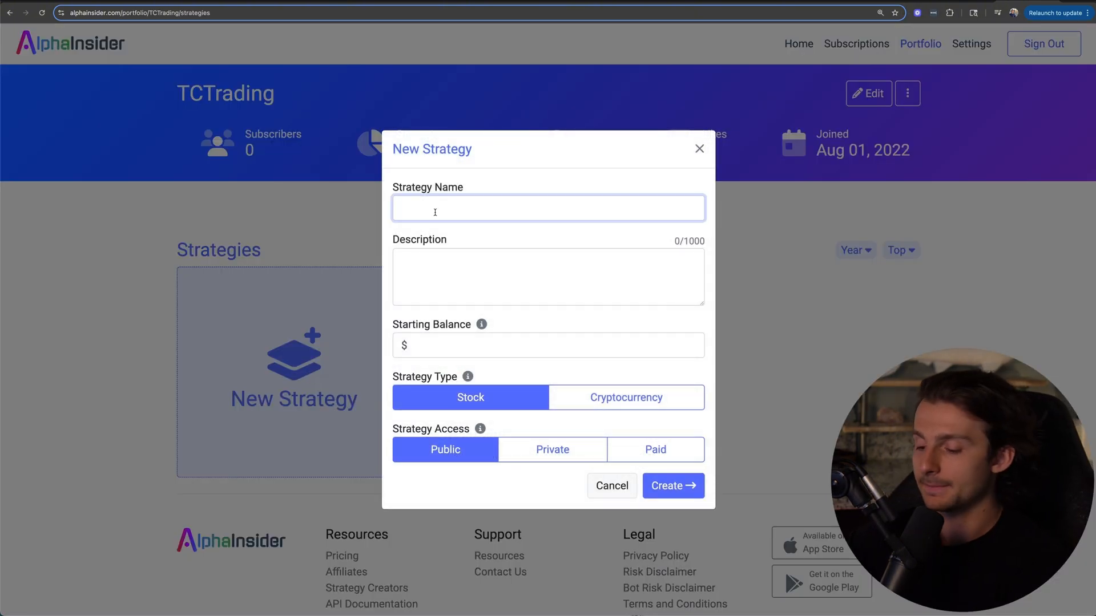
type("Testing")
left_click(438, 276)
key("Tab")
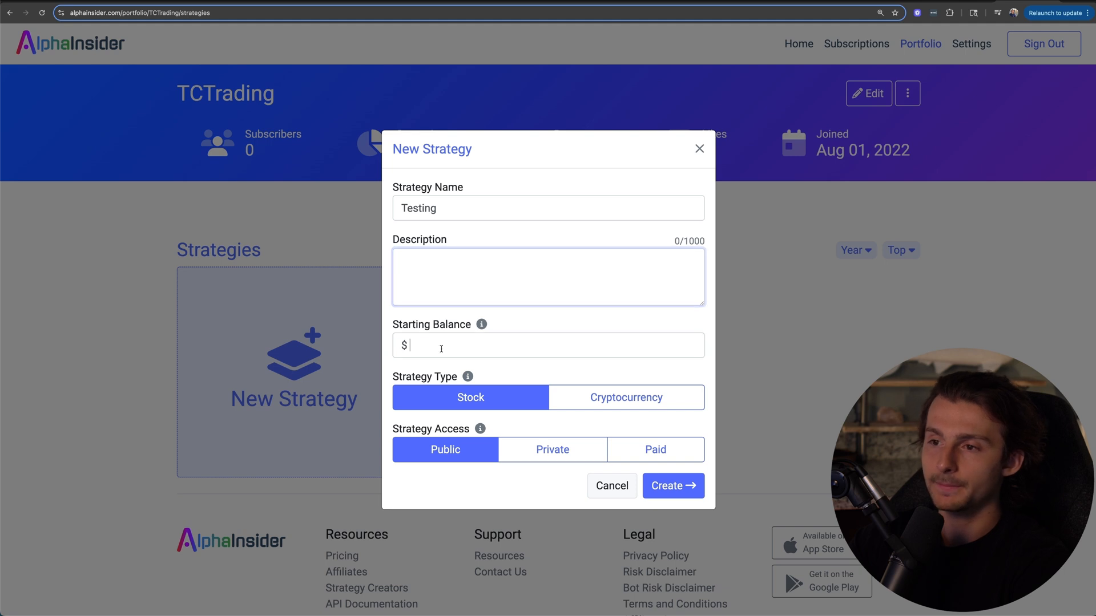
type("1000")
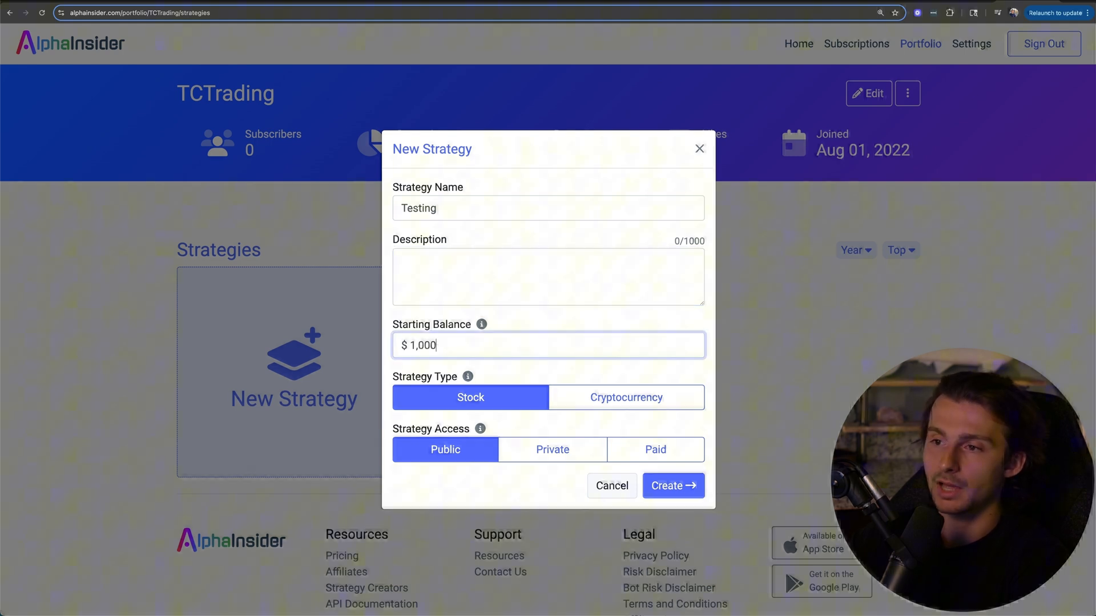
left_click(500, 374)
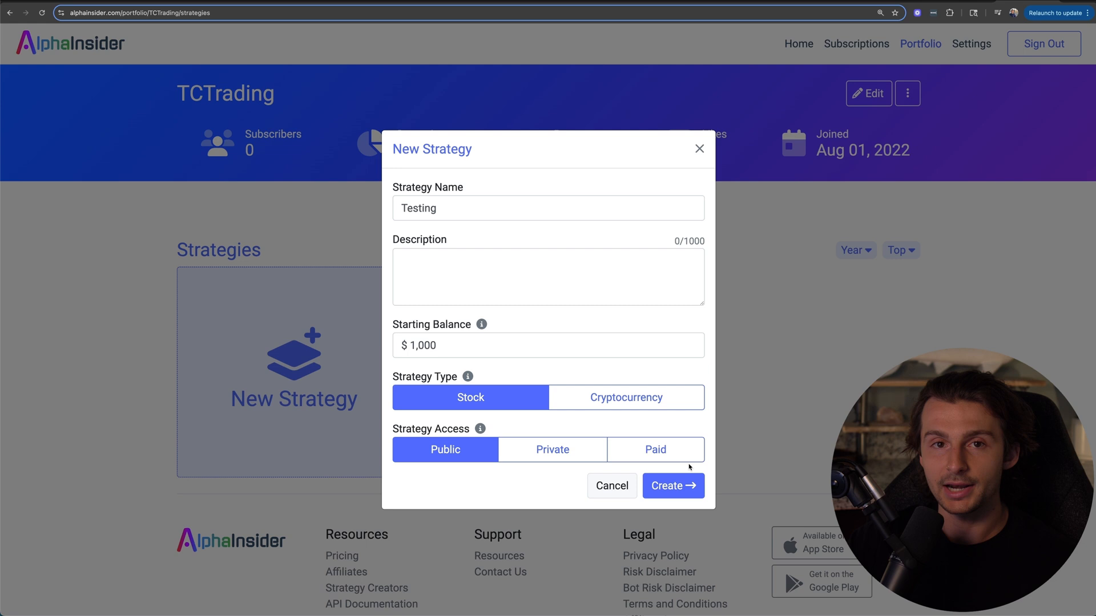
left_click(672, 487)
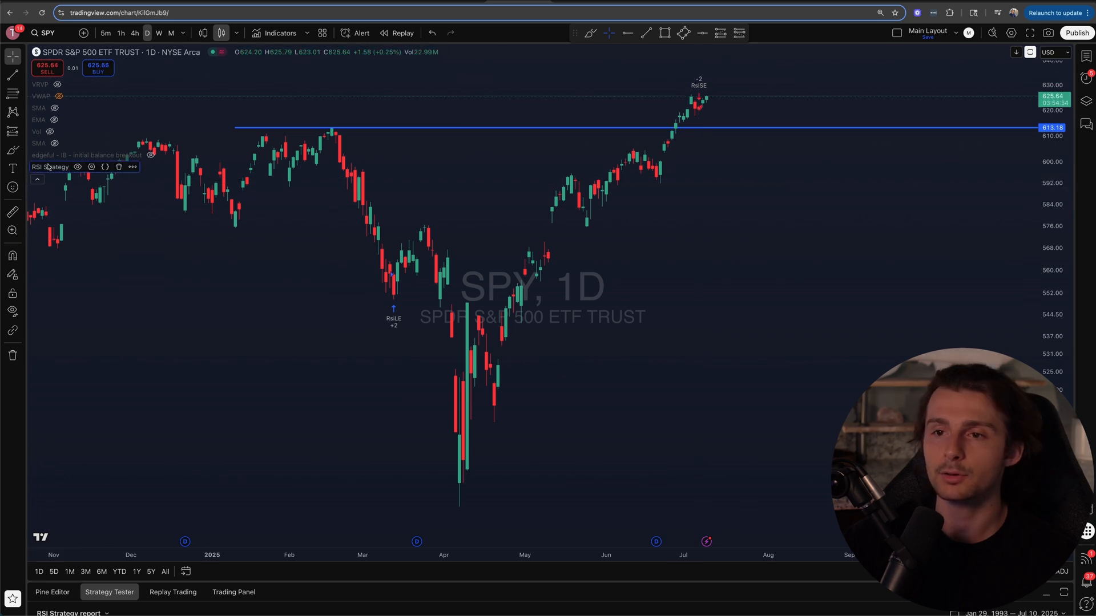
Step: In TradingView, start a new alert on the RSI Strategy of the SPY daily chart
left_click(132, 168)
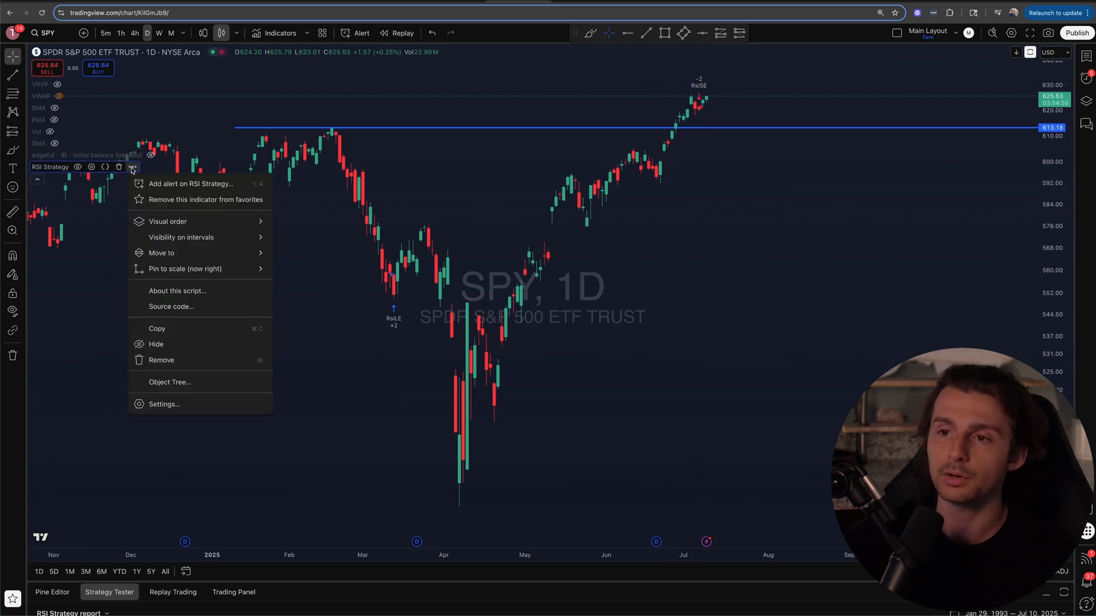
left_click(191, 184)
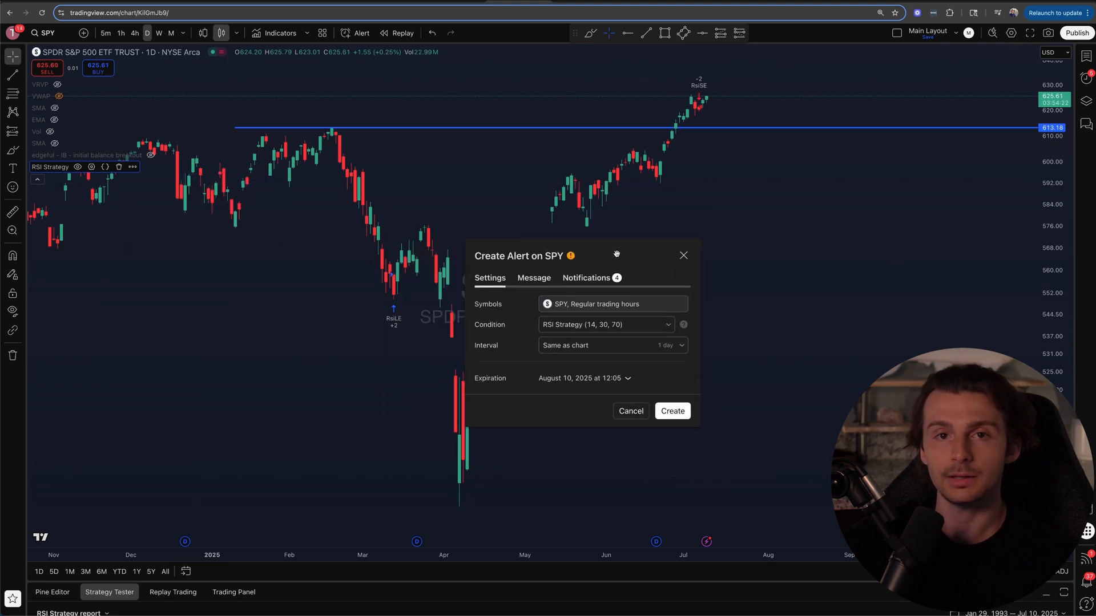
left_click_drag(547, 255, 551, 202)
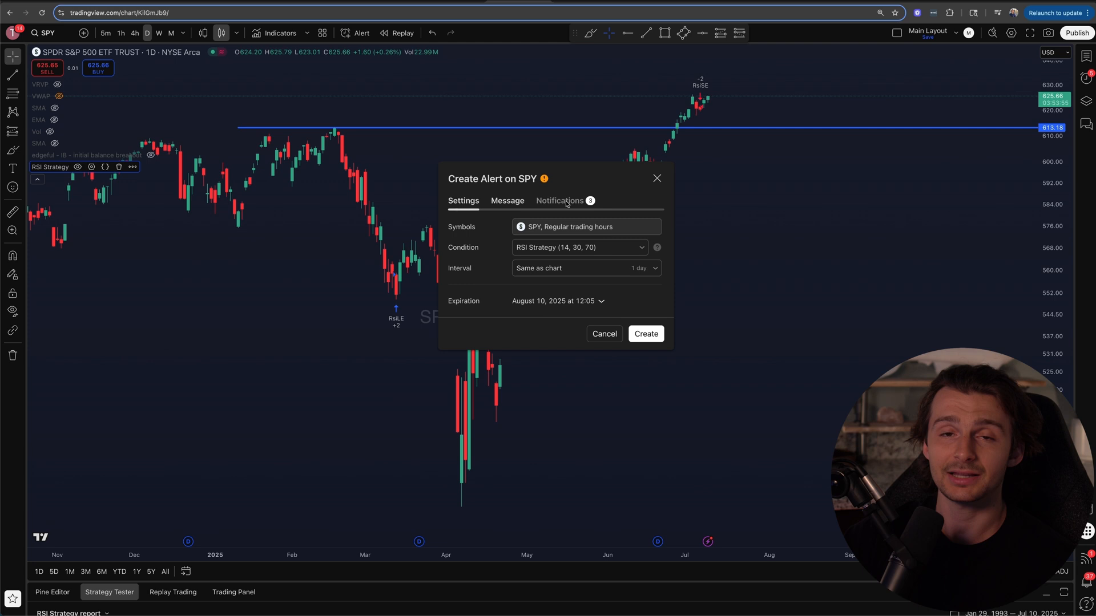
left_click(569, 203)
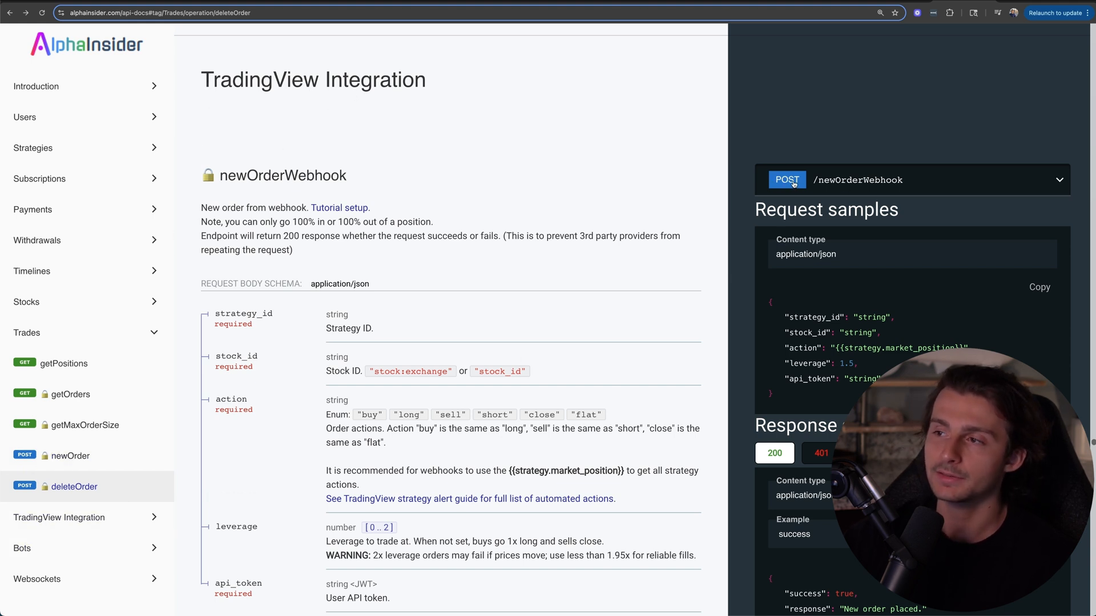
left_click(1034, 184)
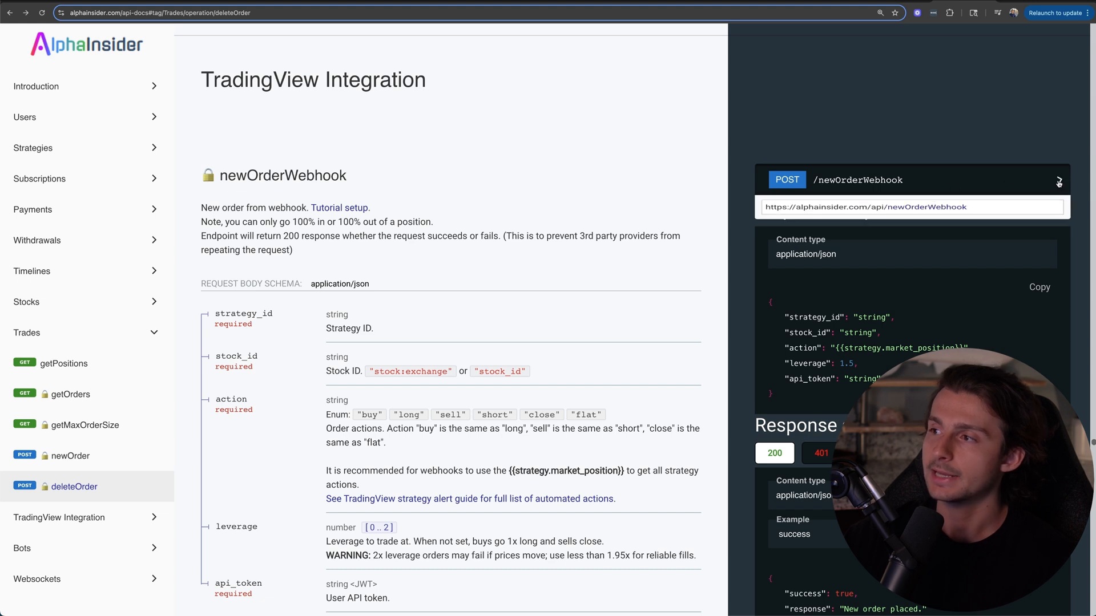
left_click(826, 215)
key("ctrl+c")
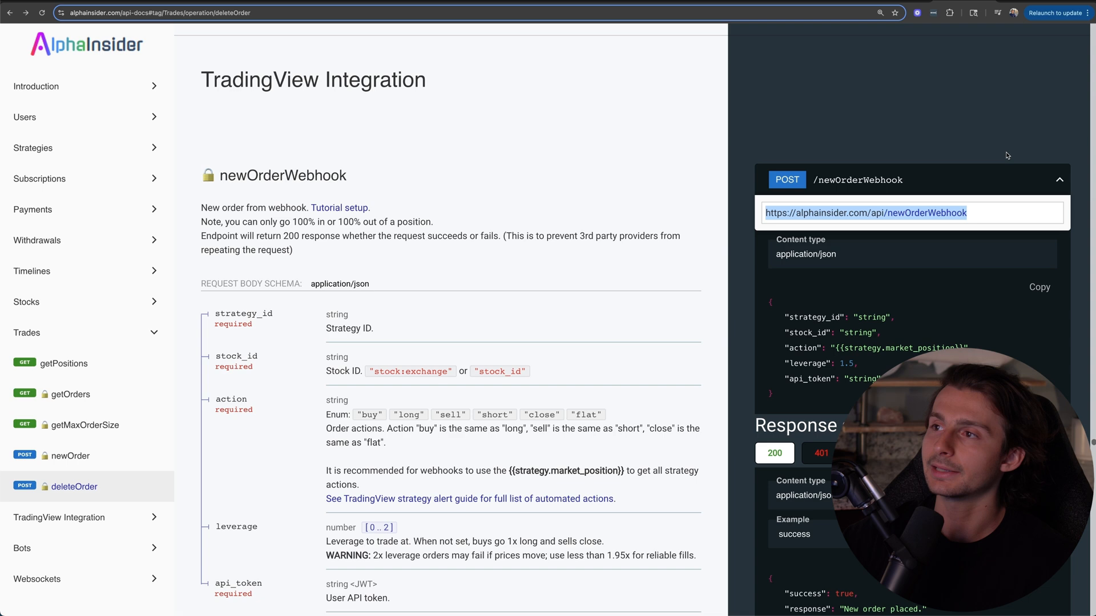
left_click(518, 1)
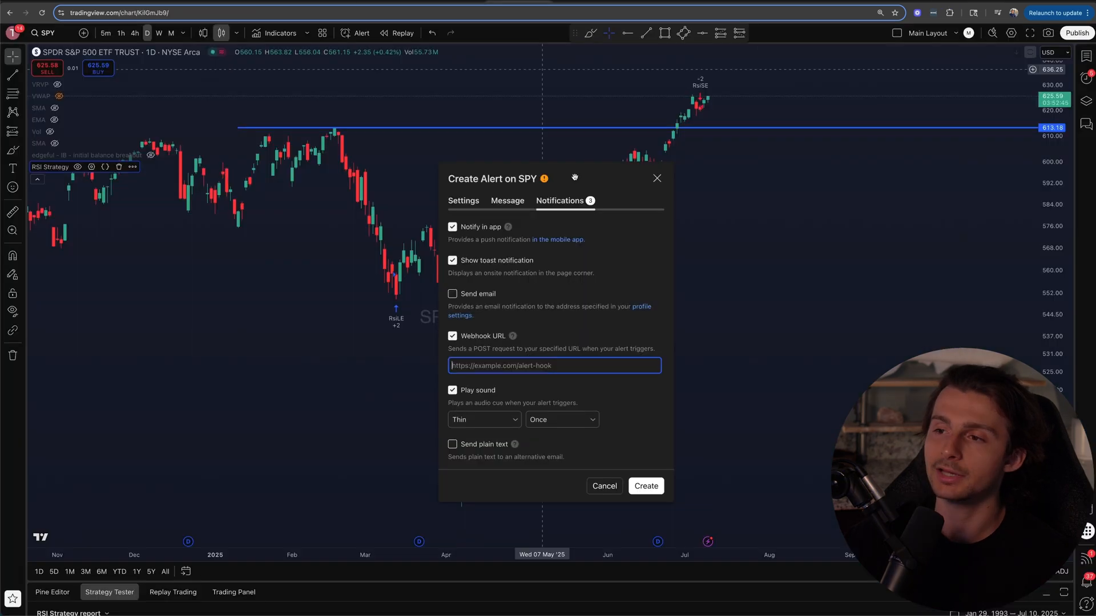
left_click(497, 366)
key("ctrl+v")
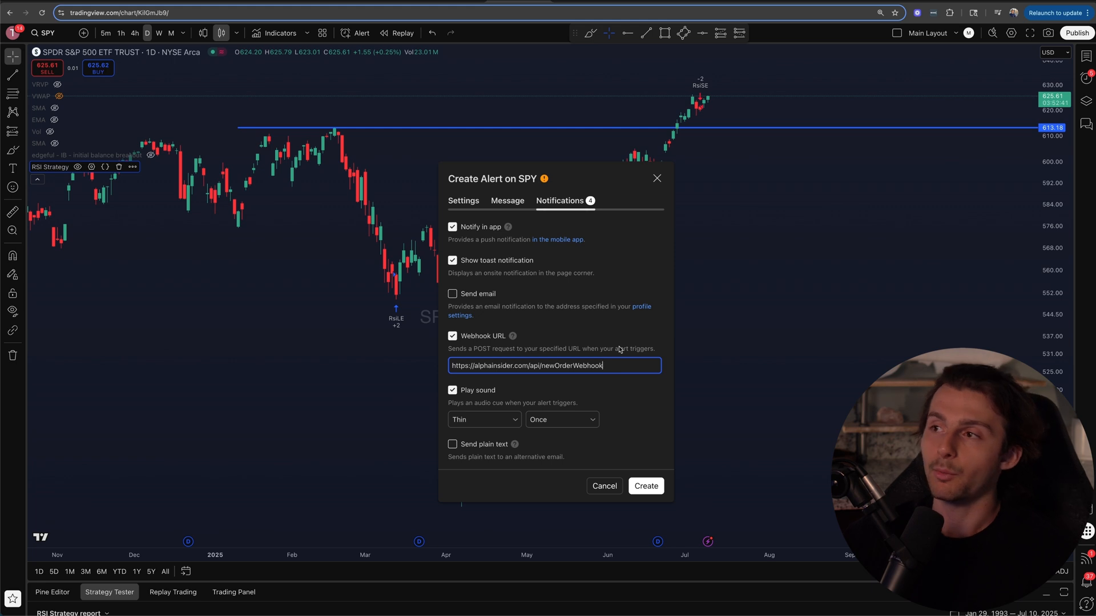
Step: Review the AlphaInsider guide's setup instructions for the TradingView webhook URL and alert message
left_click(883, 1)
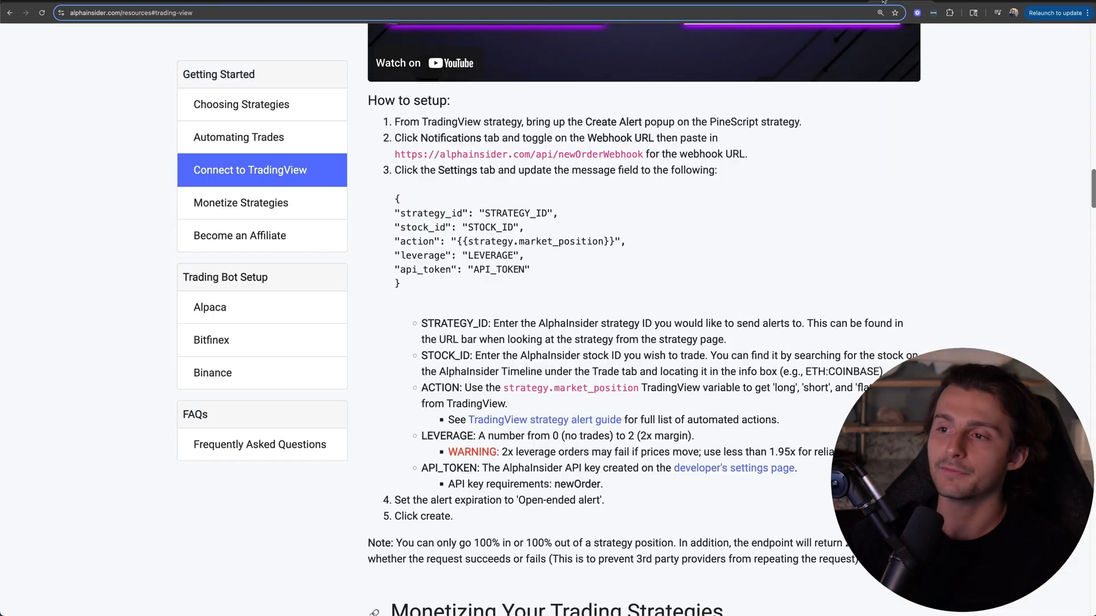
key("alt+Left")
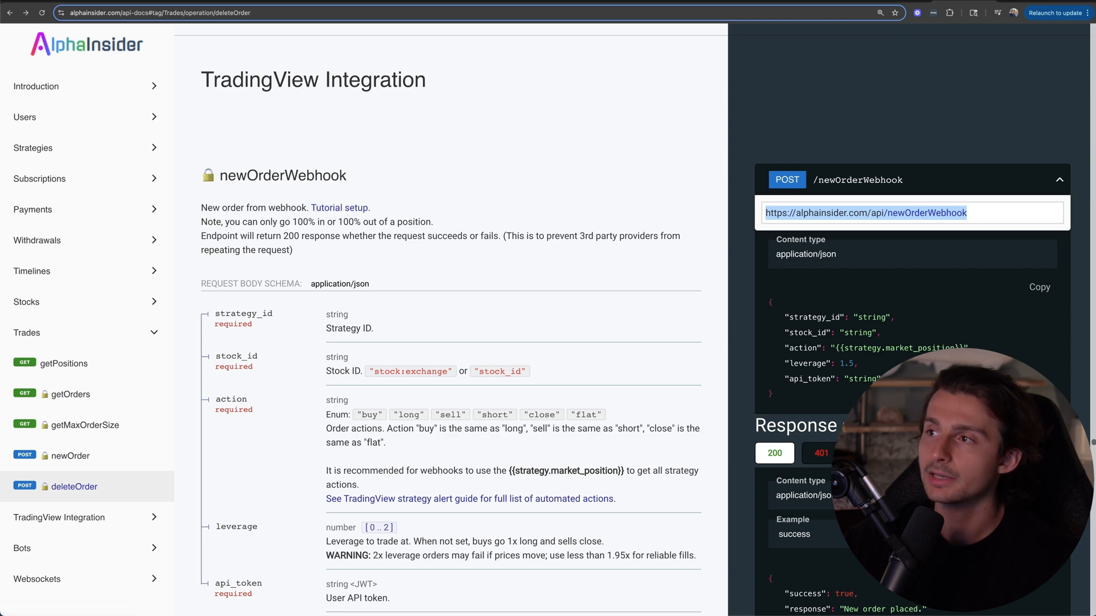
key("alt+Right")
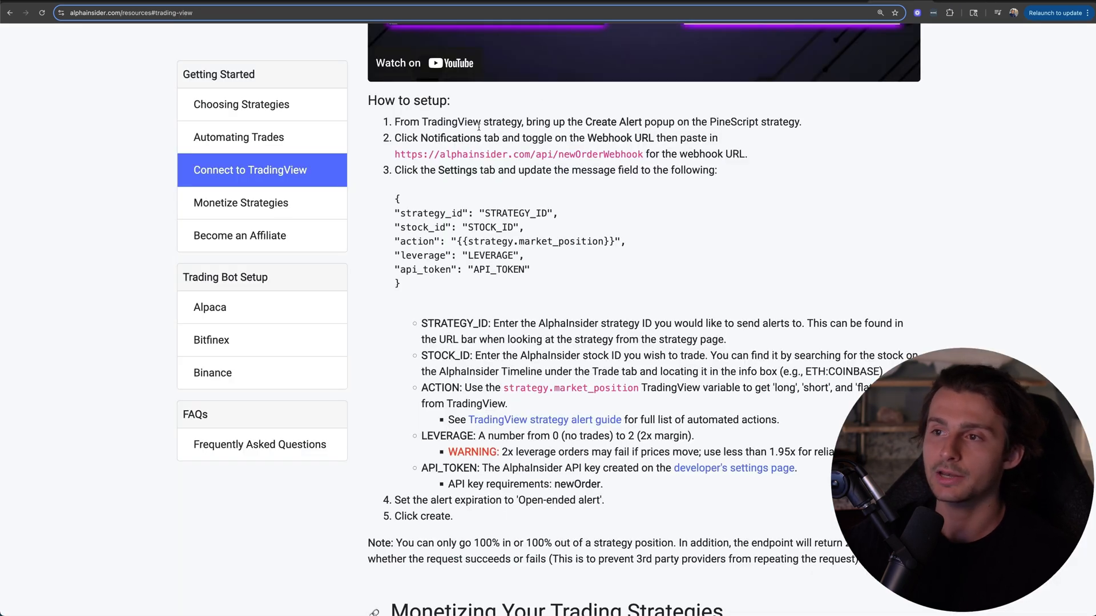
mouse_move(388, 139)
left_mouse_down()
mouse_move(719, 142)
mouse_move(744, 179)
left_mouse_up()
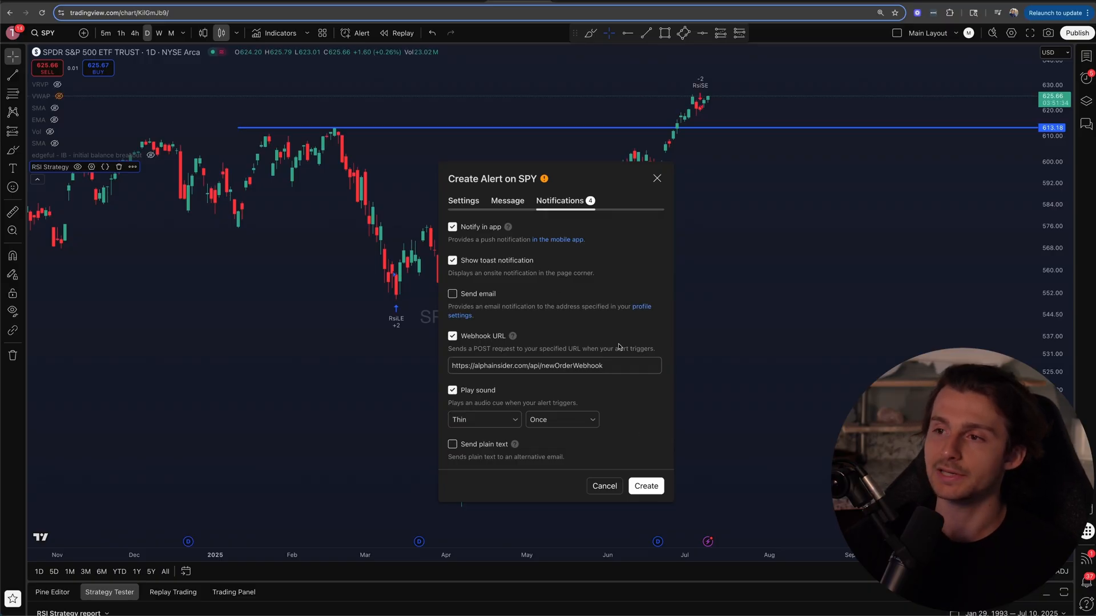
Step: Fill the TradingView alert message with the newOrderWebhook JSON request sample copied from the AlphaInsider API docs
left_click(507, 203)
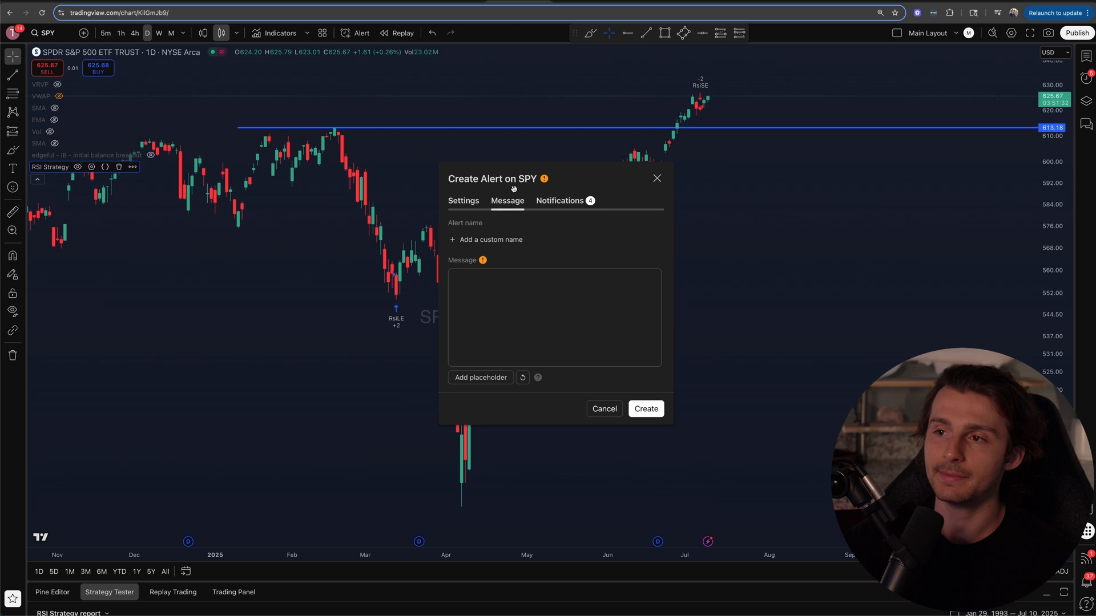
left_click(481, 294)
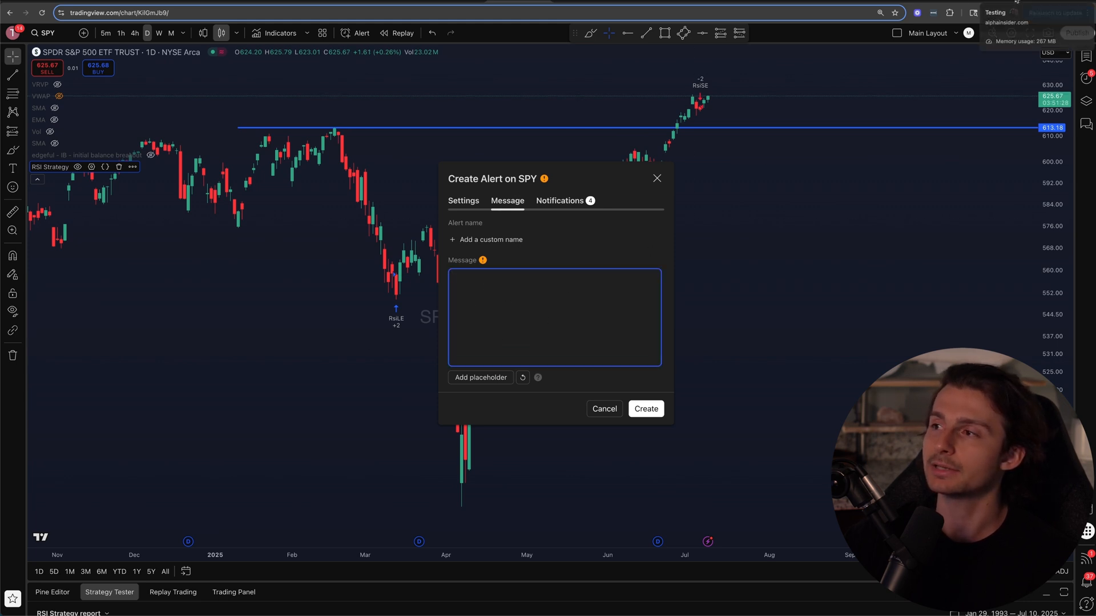
left_click(965, 1)
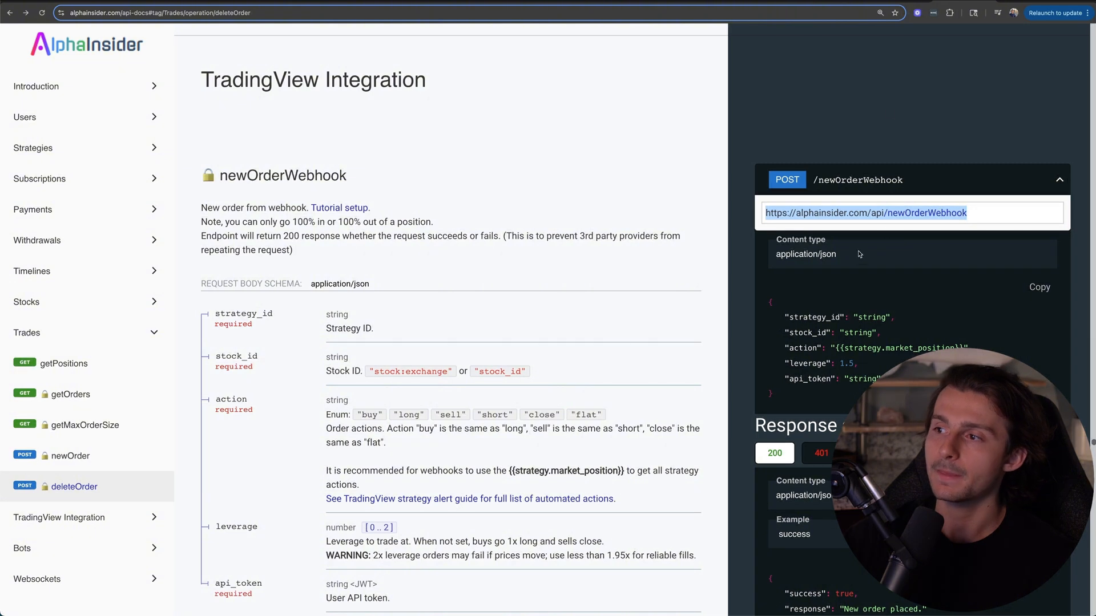
scroll(860, 253, "down", 1)
left_click(866, 88)
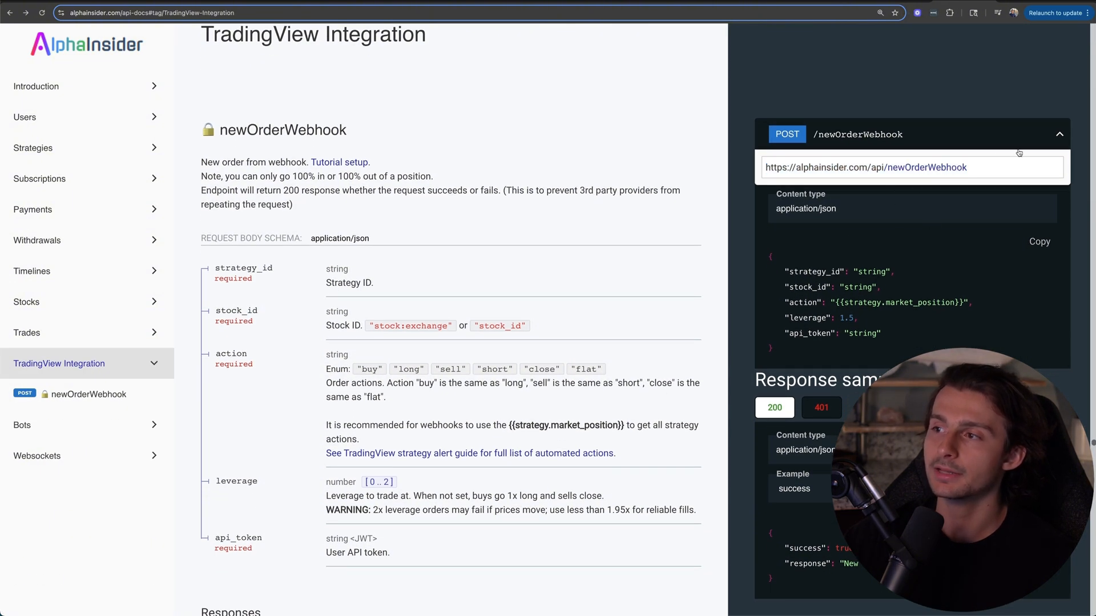
left_click(1059, 137)
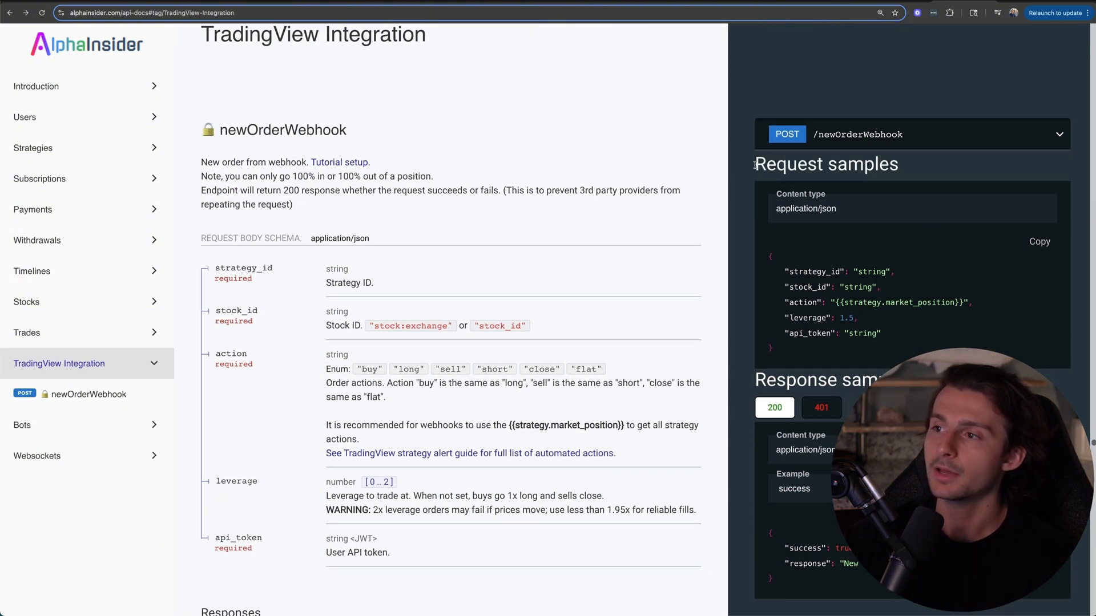
left_click_drag(754, 165, 957, 174)
scroll(958, 174, "down", 3)
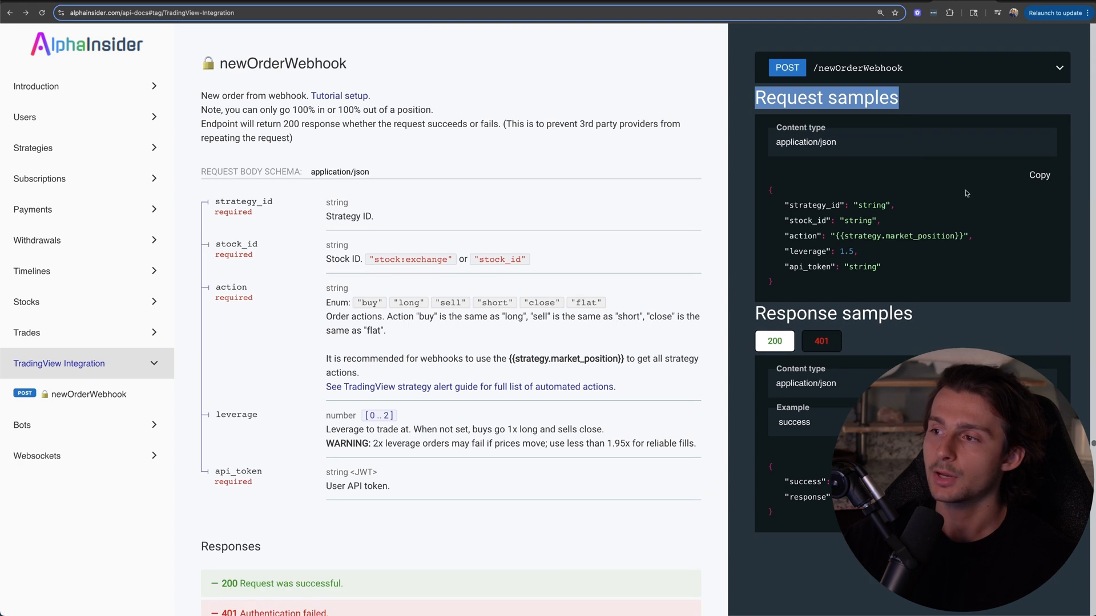
left_click(1044, 180)
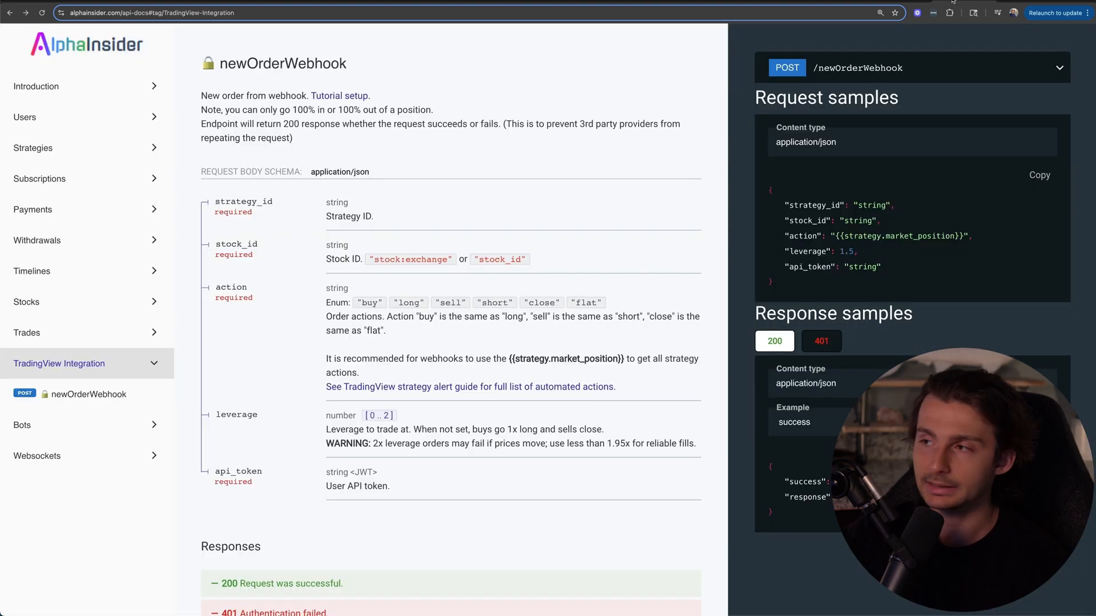
left_click(1040, 175)
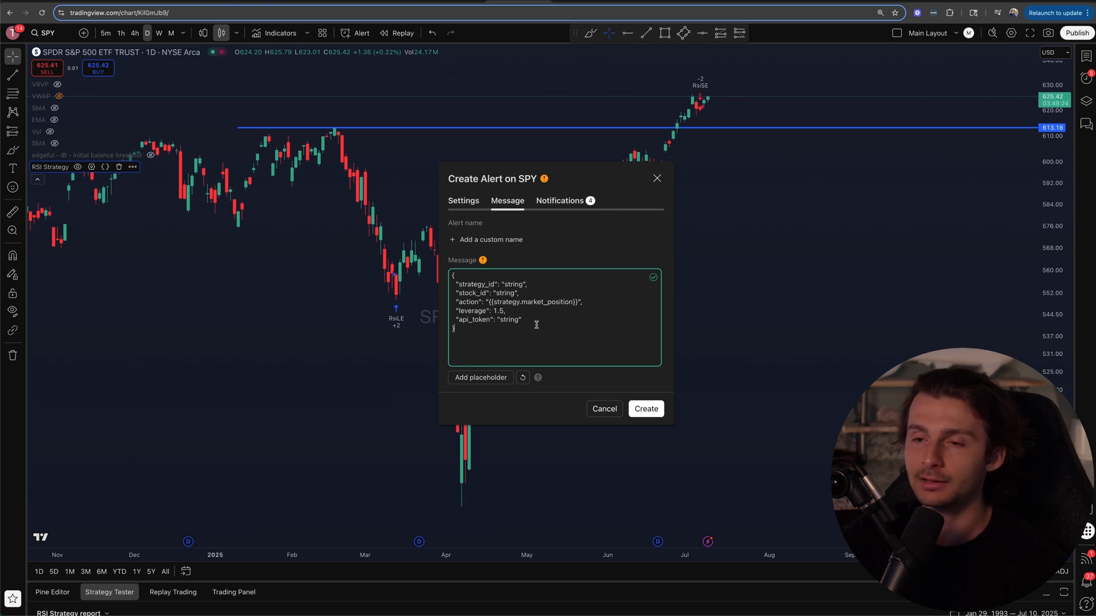
Step: Replace the strategy_id placeholder in the alert message with the Testing strategy's ID, copied from its AlphaInsider page address
double_click(512, 284)
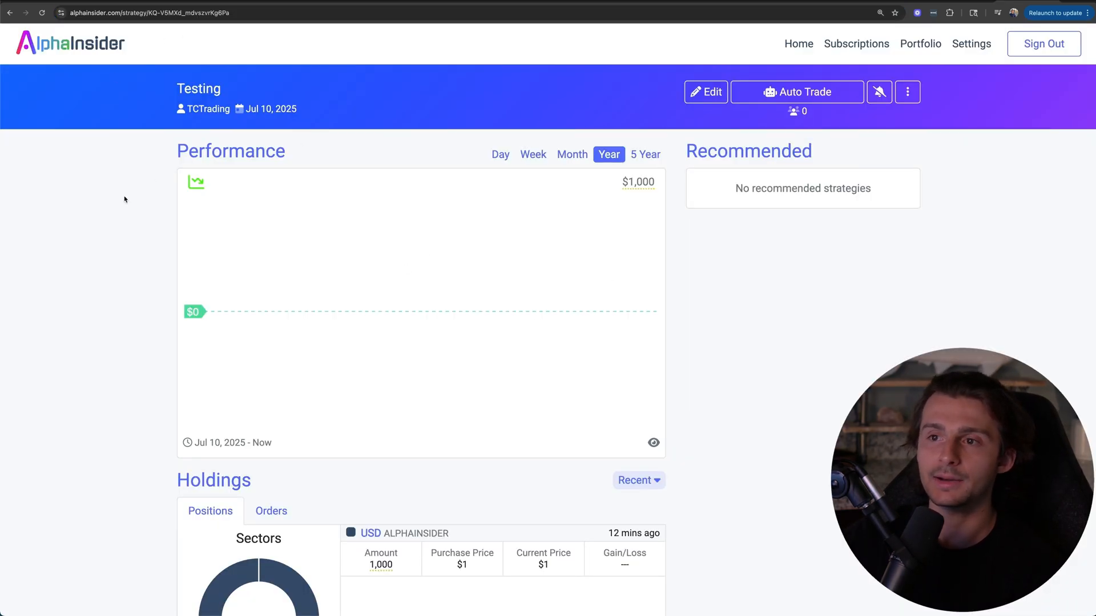
scroll(125, 200, "down", 3)
scroll(125, 200, "up", 3)
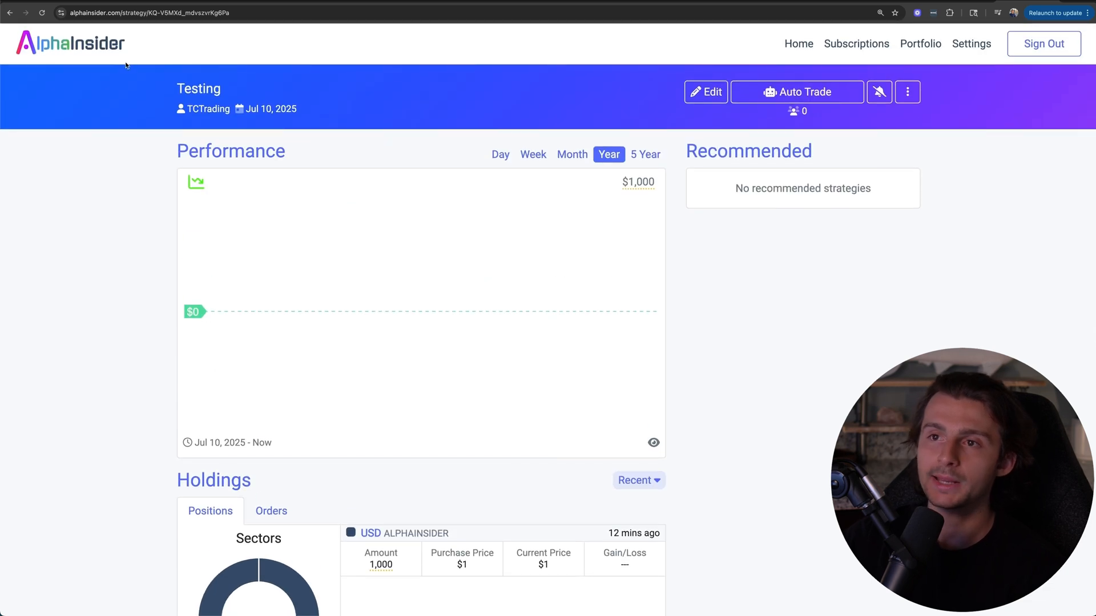
left_click_drag(153, 12, 240, 13)
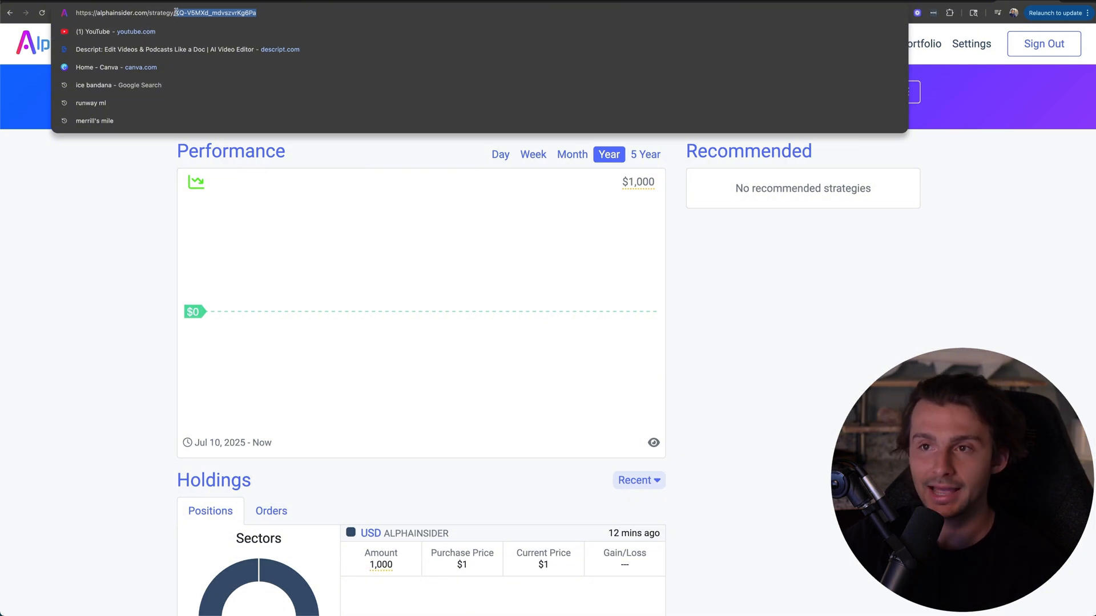
left_click_drag(274, 16, 177, 15)
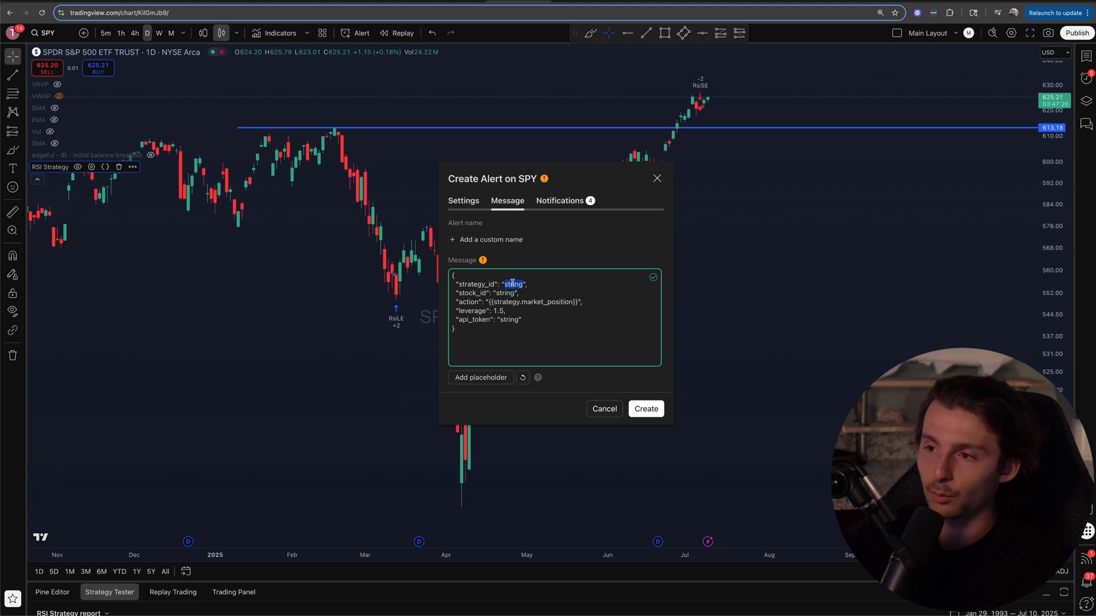
key("super+v")
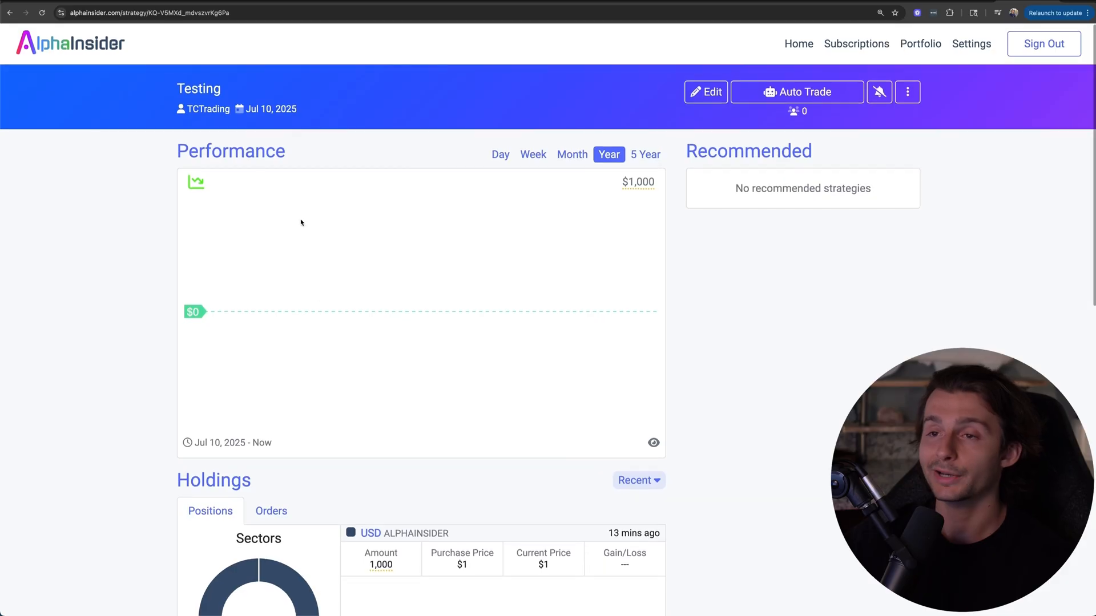
Step: Switch to the Testing strategy's page in AlphaInsider and select SPY, the SPDR S&P 500 ETF Trust, in its new trade order form
scroll(311, 304, "down", 4)
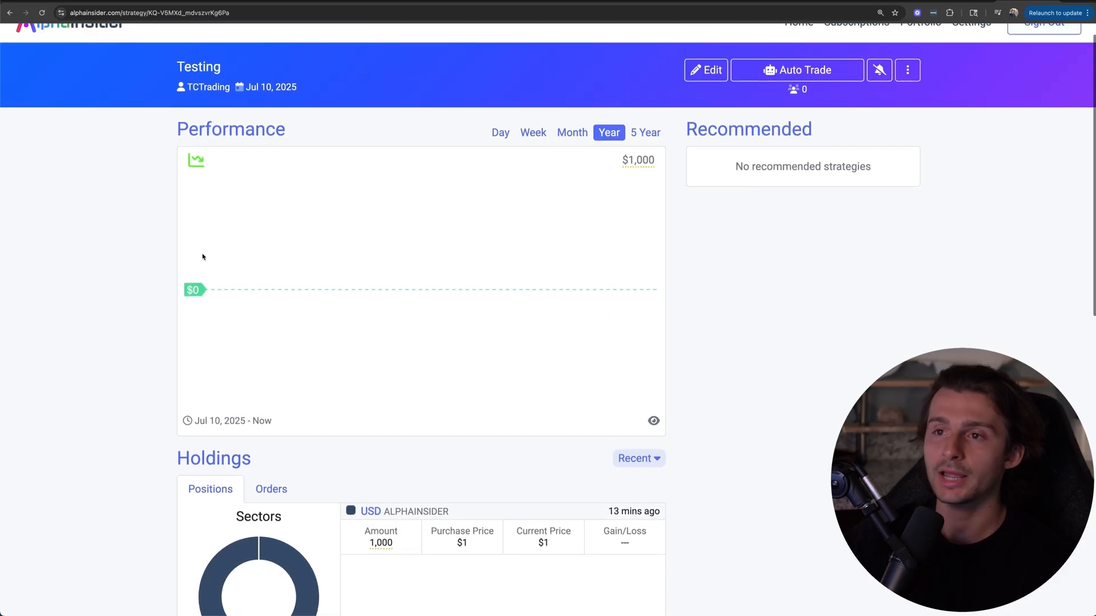
scroll(204, 251, "down", 4)
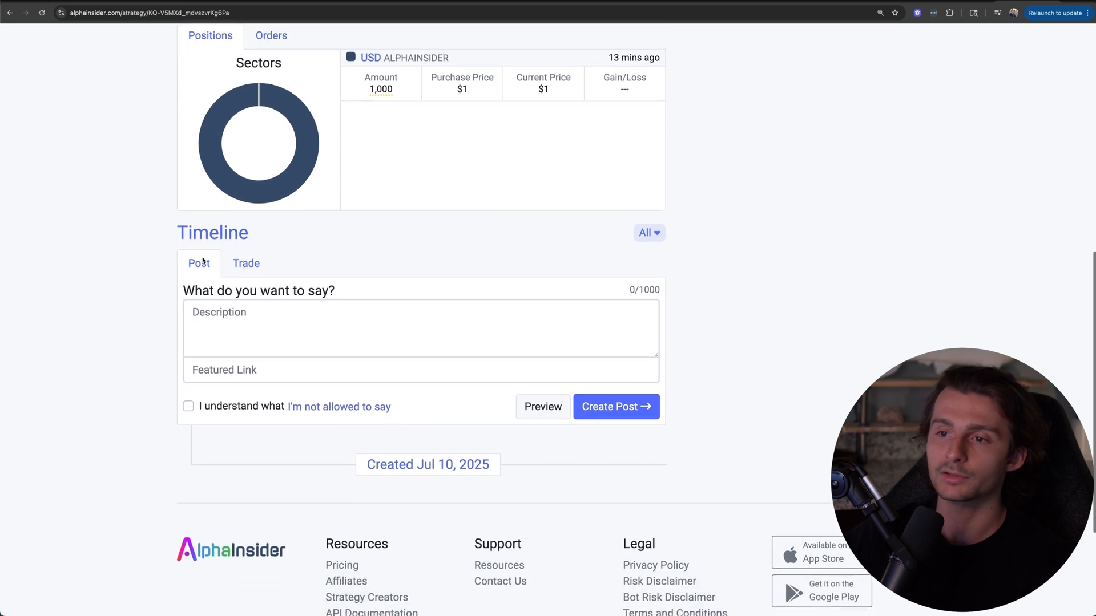
left_click(241, 270)
scroll(241, 271, "down", 1)
left_click(237, 260)
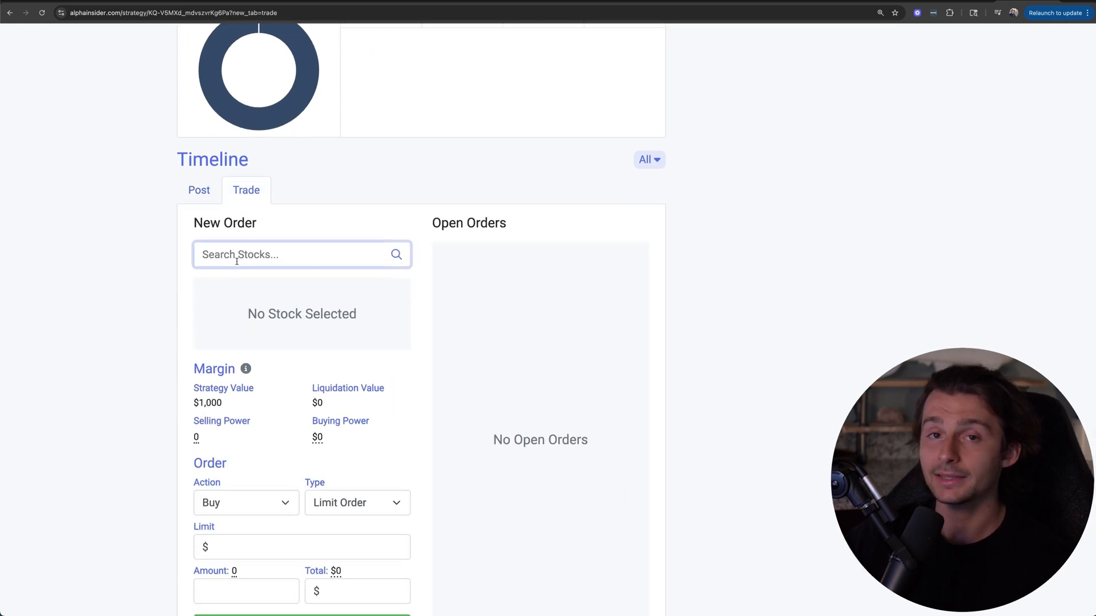
type("spy")
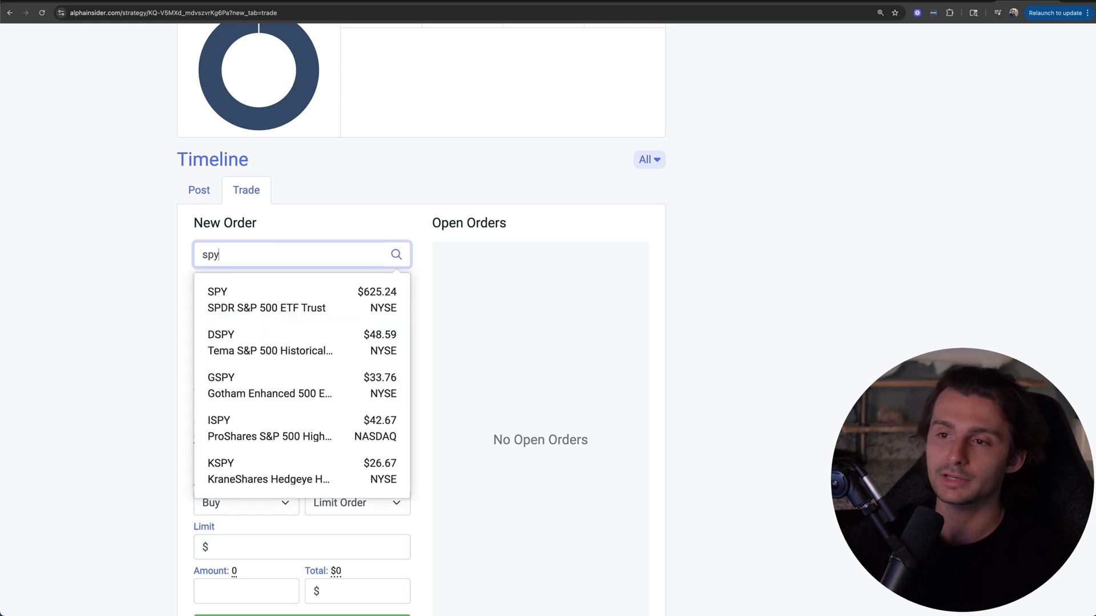
left_click(246, 293)
scroll(224, 297, "down", 1)
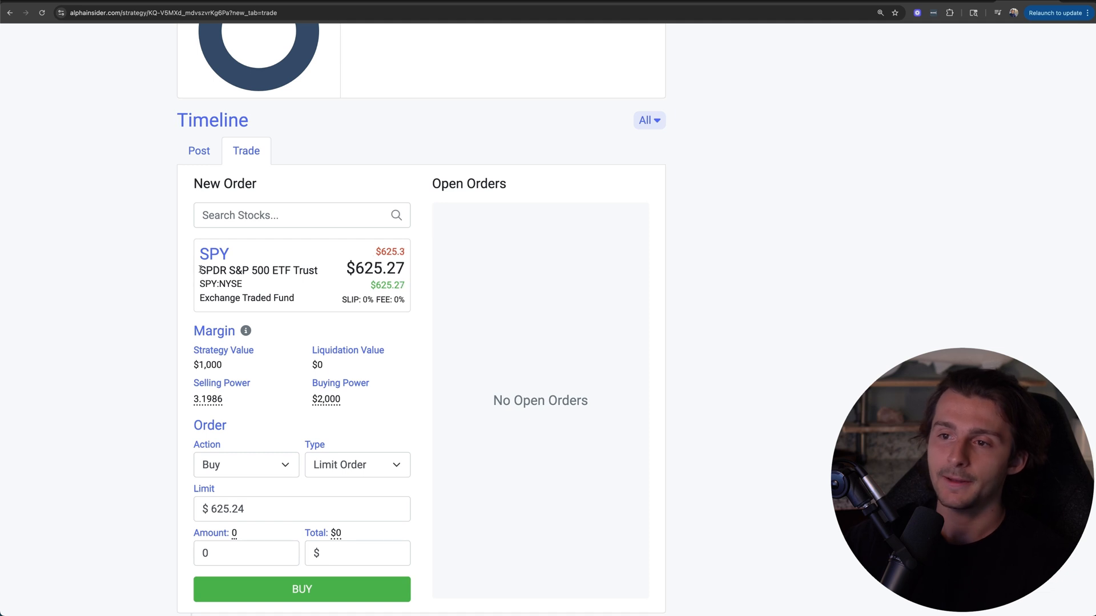
Step: Replace the stock_id placeholder in the TradingView alert message with SPY:NYSE, copied from the AlphaInsider stock details
left_click_drag(200, 270, 321, 271)
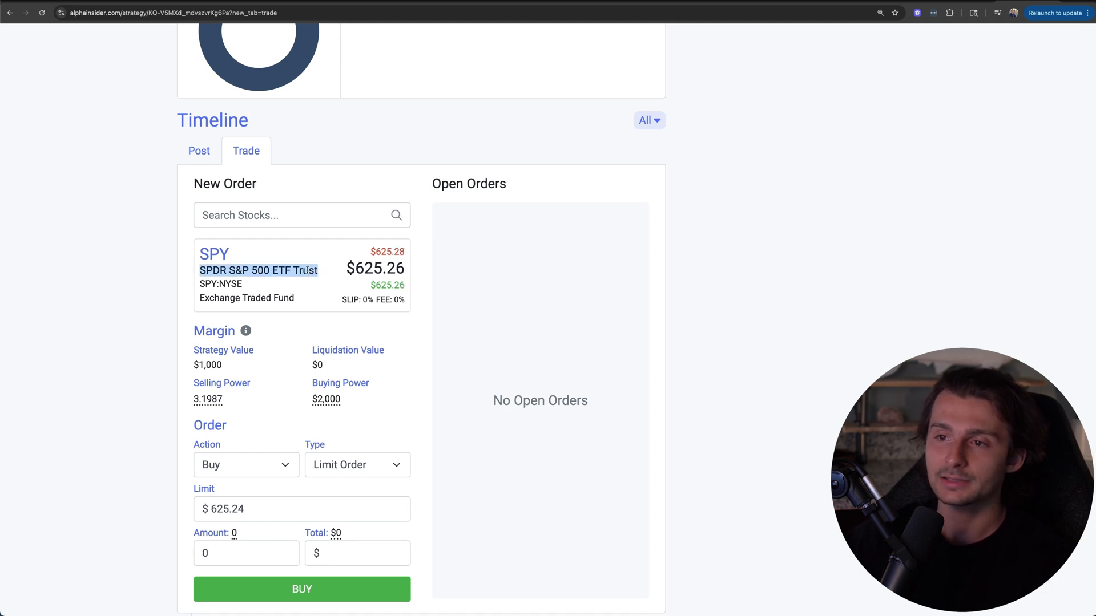
left_click_drag(205, 284, 246, 284)
left_click(248, 287)
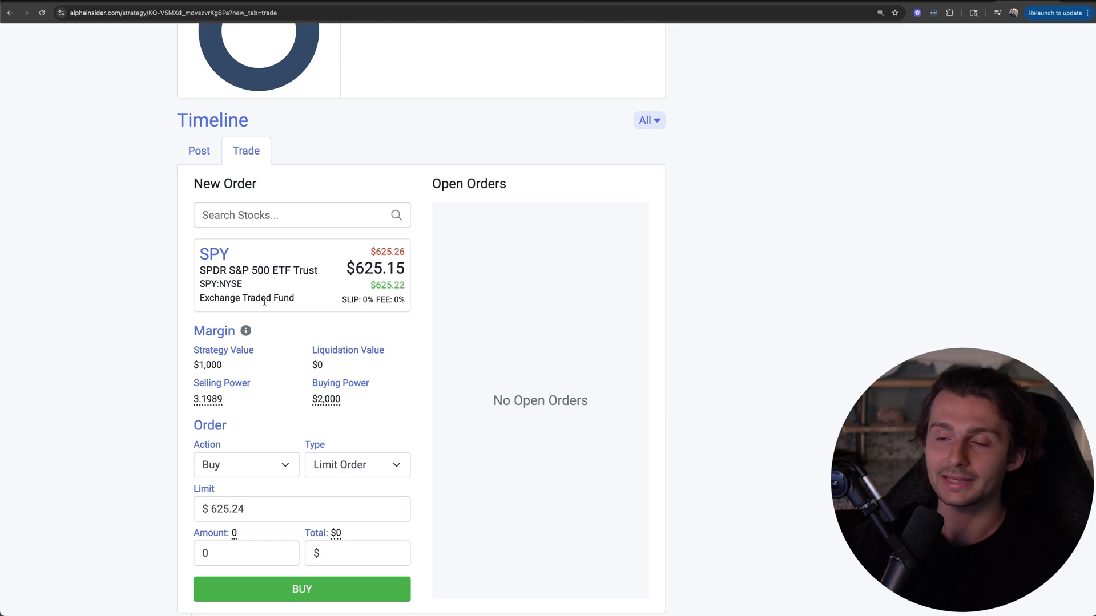
triple_click(219, 284)
left_click(201, 284)
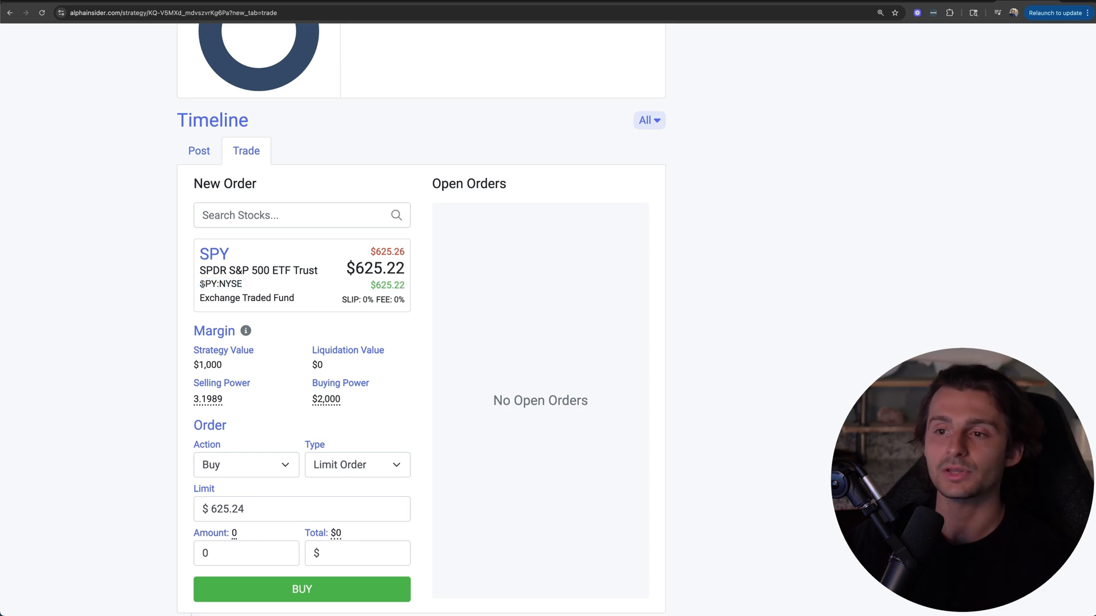
left_click_drag(200, 284, 243, 288)
key("super+c")
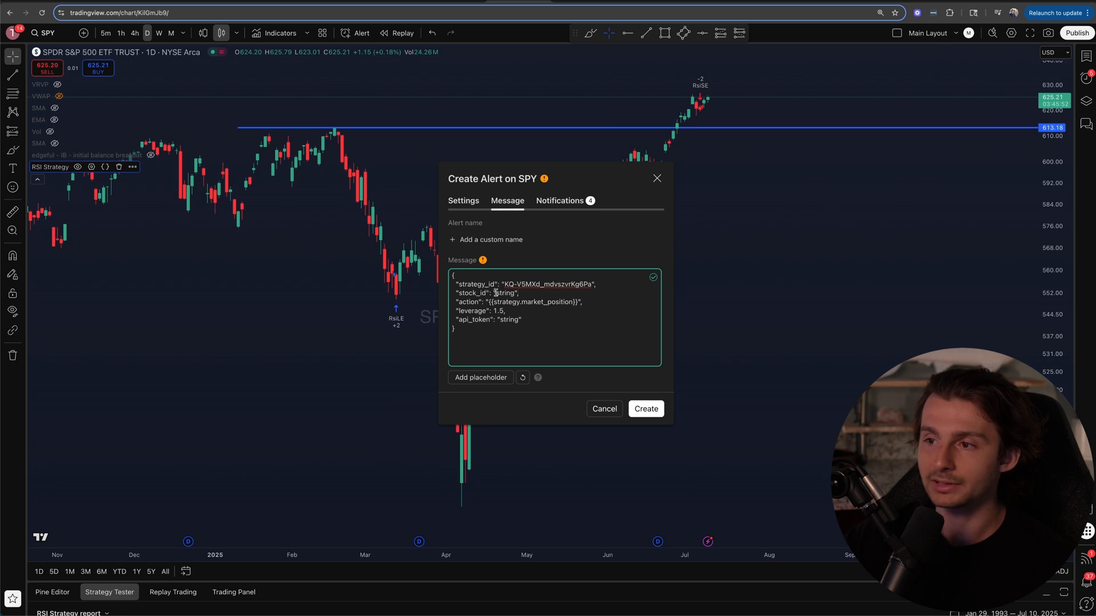
left_click_drag(496, 293, 513, 292)
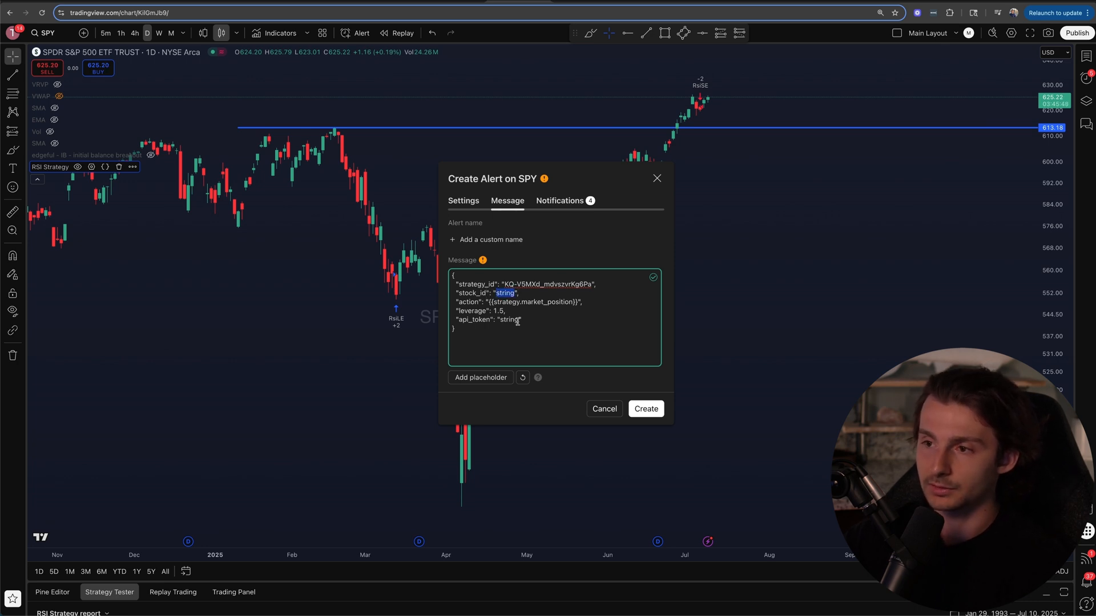
key("super+v")
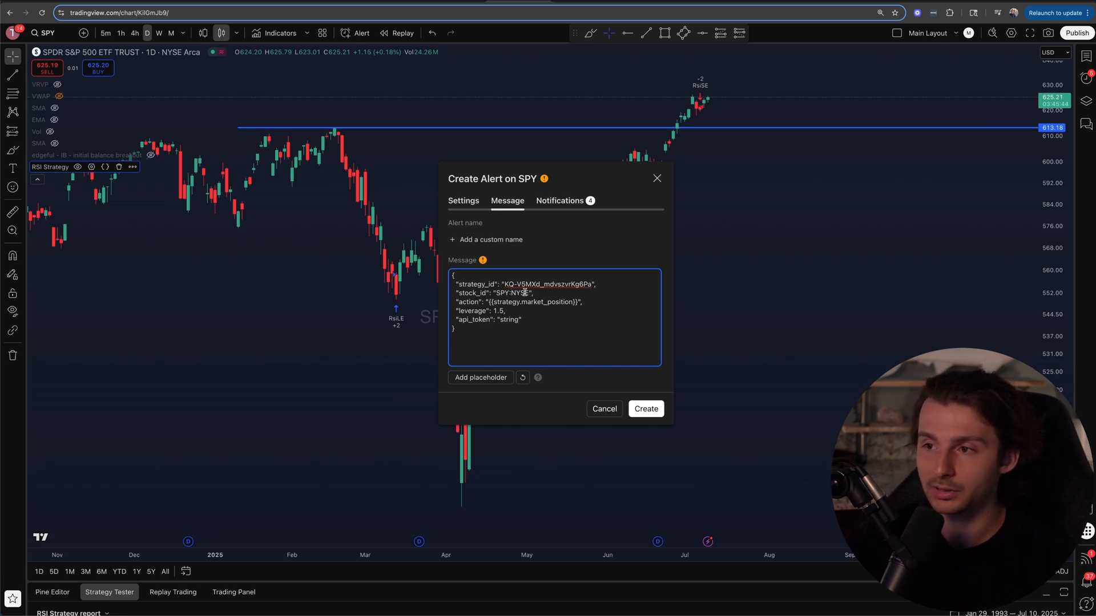
Step: Examine the message's action line and read the {{strategy.market_position}} description in TradingView's alert placeholder help
left_click_drag(456, 302, 611, 302)
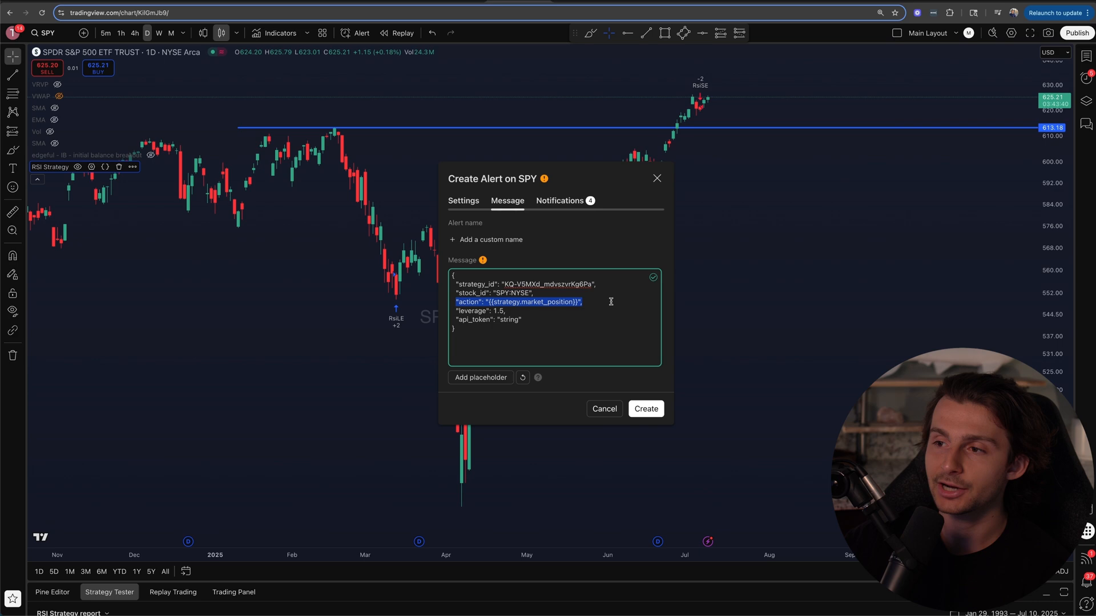
left_click(598, 301)
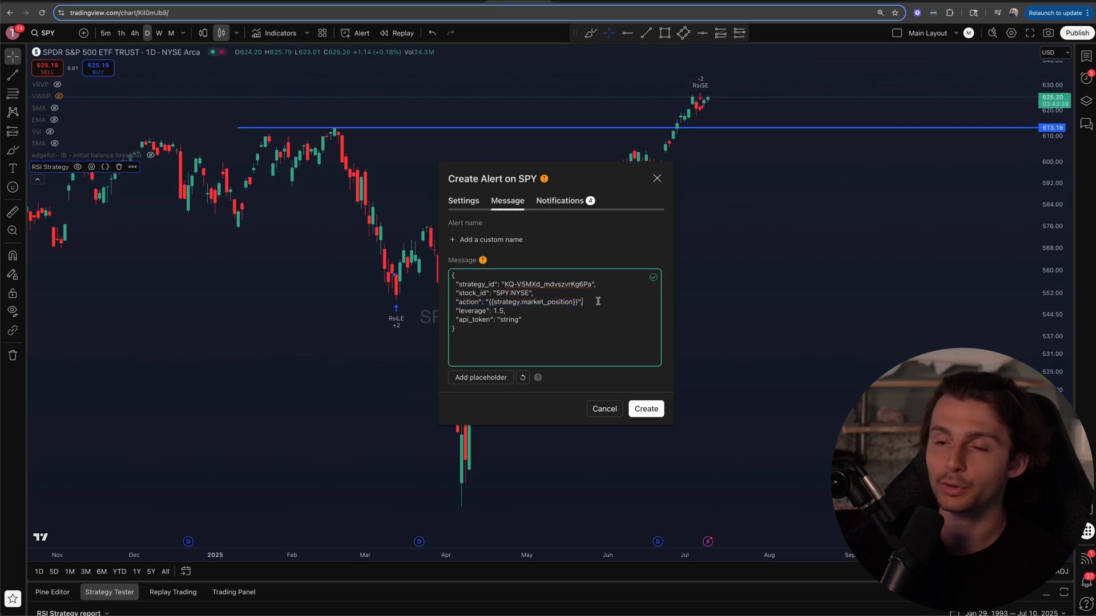
left_click(538, 379)
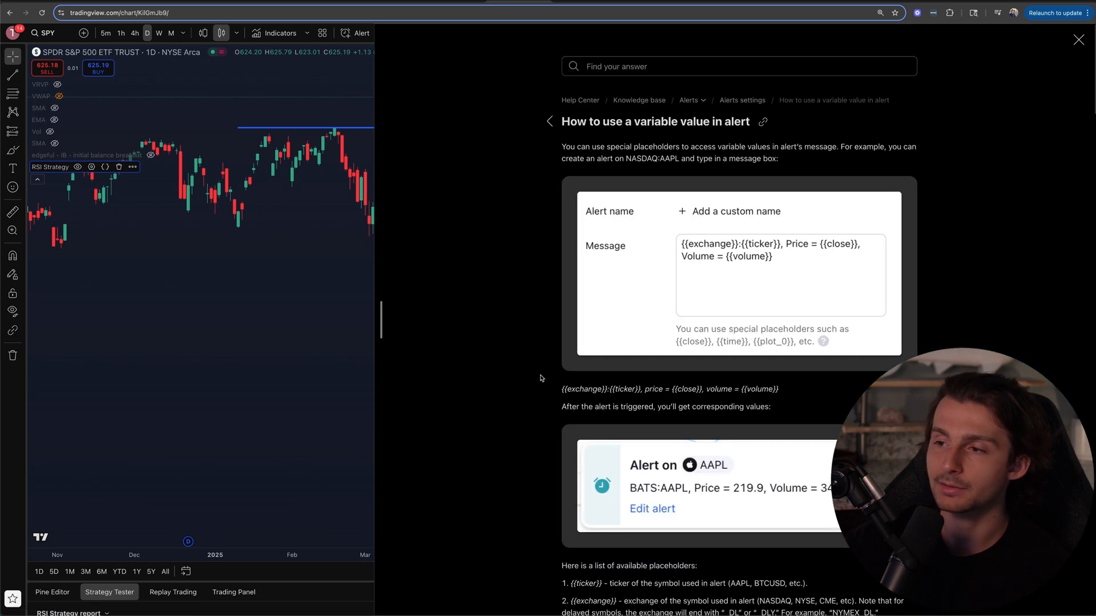
scroll(540, 378, "down", 3)
scroll(541, 378, "down", 15)
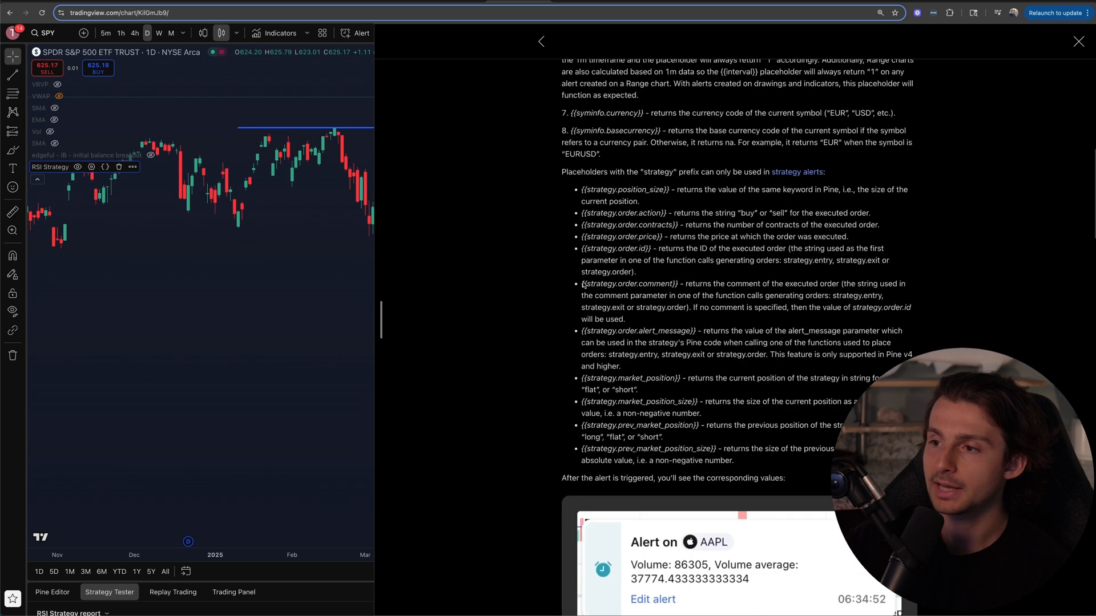
scroll(610, 301, "down", 2)
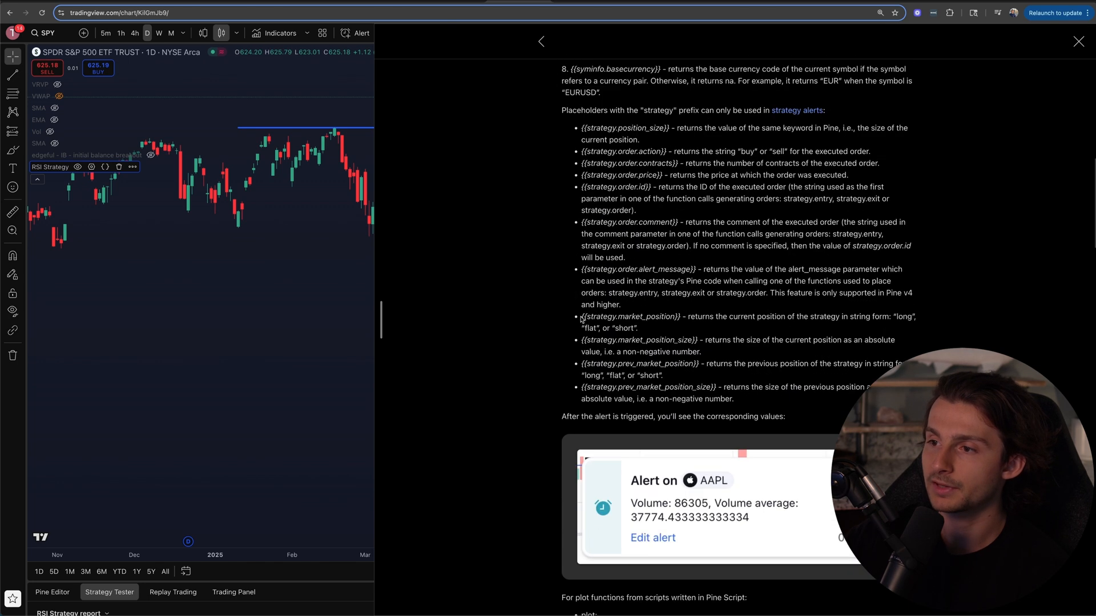
left_click_drag(581, 319, 904, 335)
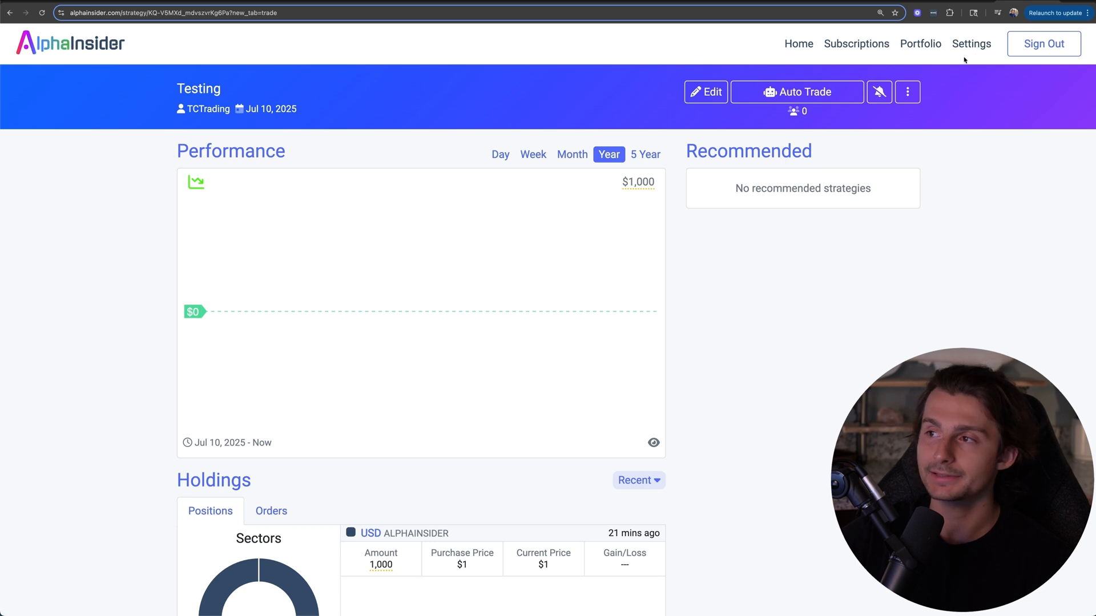
Step: Open AlphaInsider's developer settings and name the new API key TV Test
left_click(970, 44)
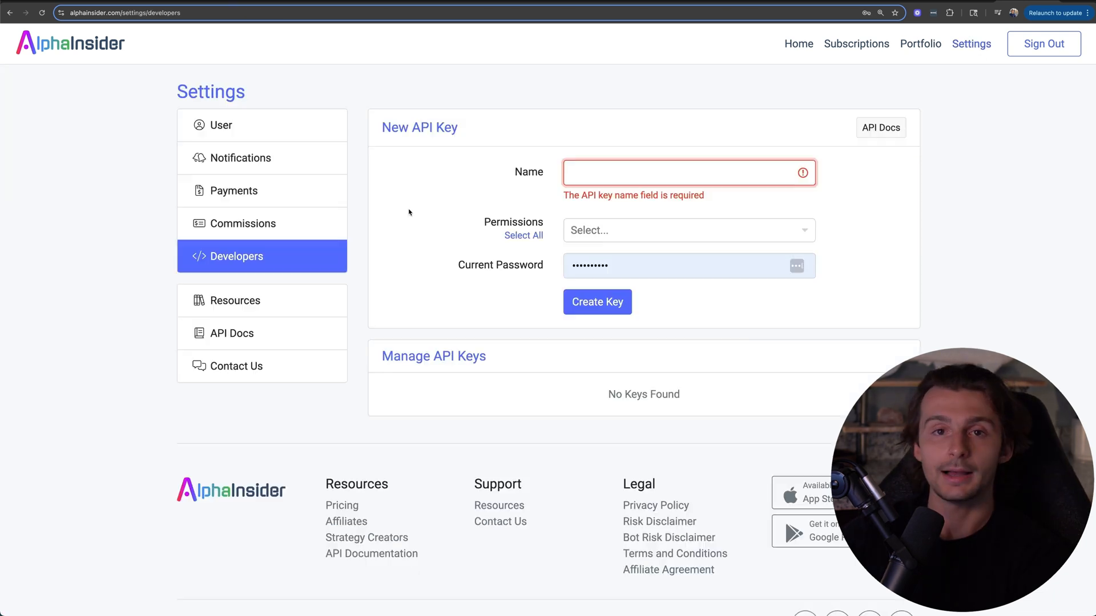
left_click(418, 228)
left_click(633, 173)
type("TV Test")
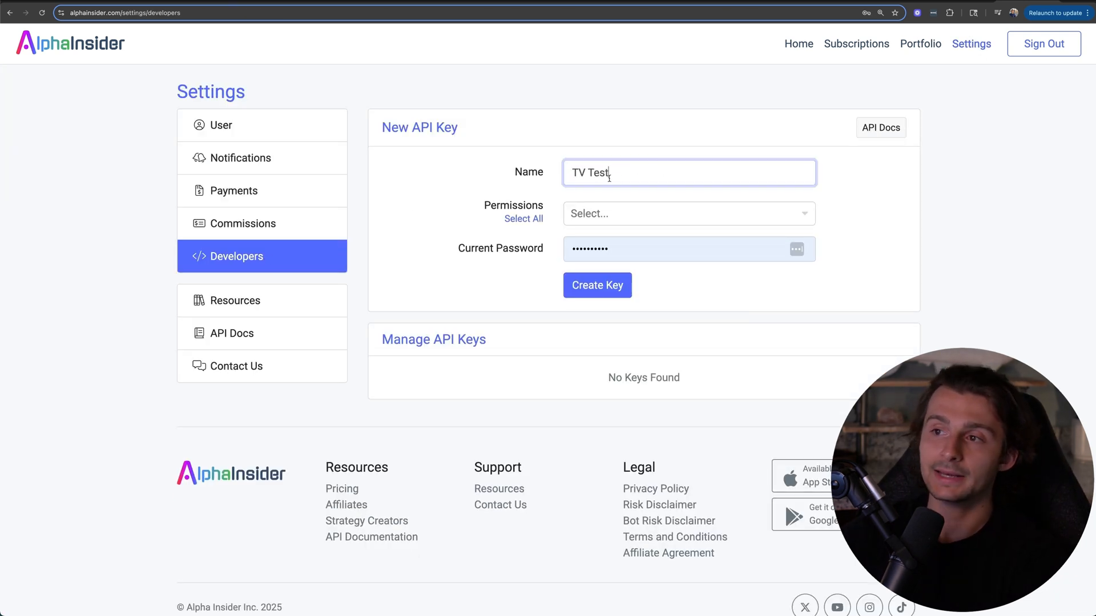
Step: Grant the new API key the newOrder permission from the trades group
left_click(593, 214)
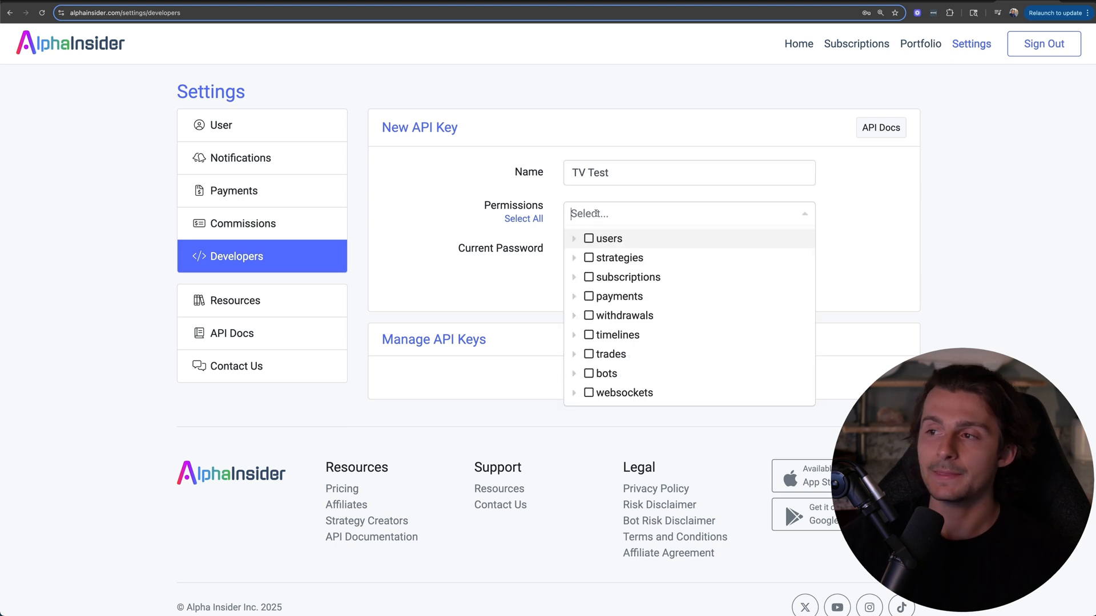
left_click(590, 213)
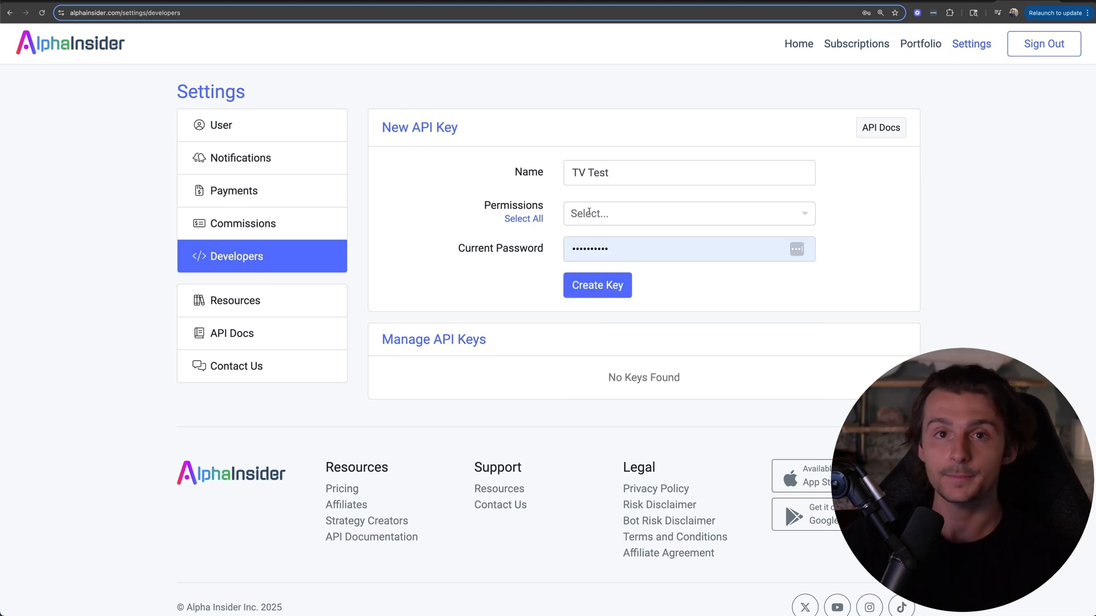
left_click(613, 217)
scroll(574, 257, "down", 1)
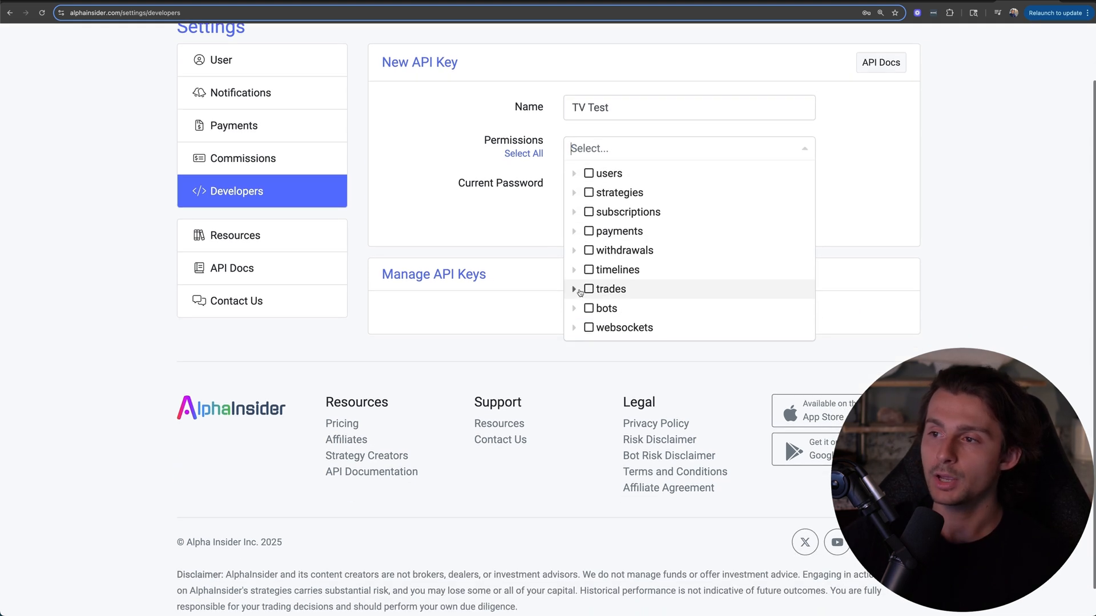
left_click(576, 291)
scroll(613, 297, "down", 3)
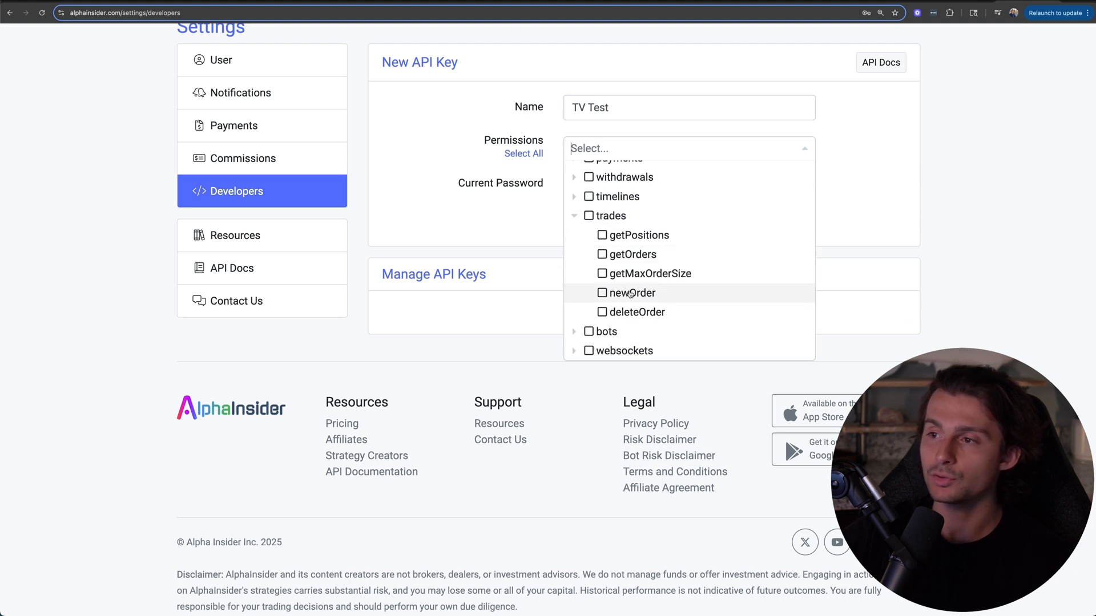
left_click(602, 294)
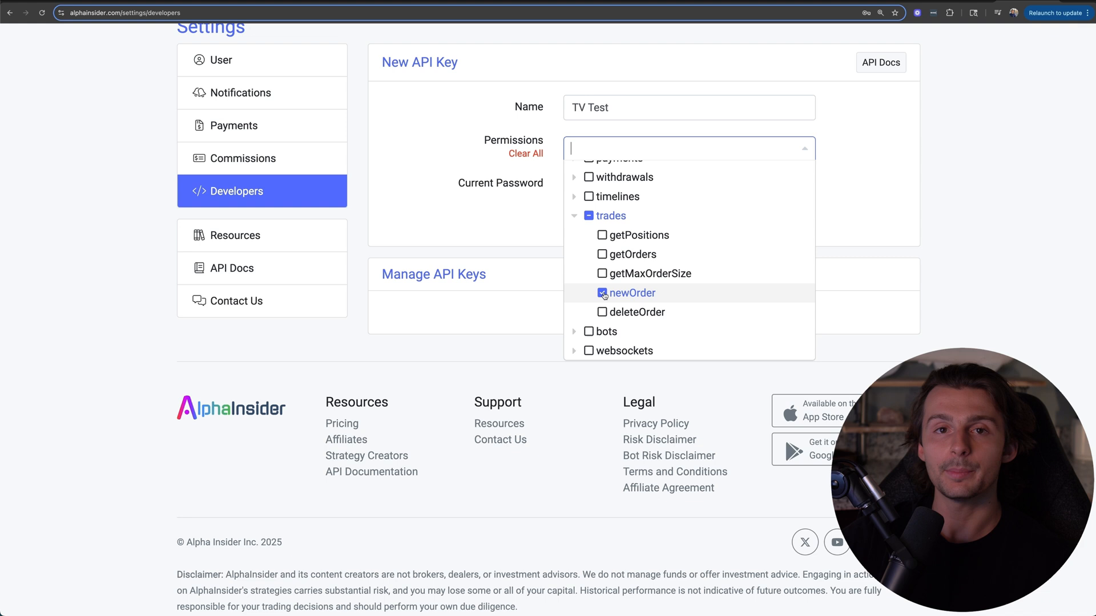
Step: Create the API key and paste it over the api_token placeholder in the TradingView alert message
scroll(604, 295, "up", 2)
left_click(598, 269)
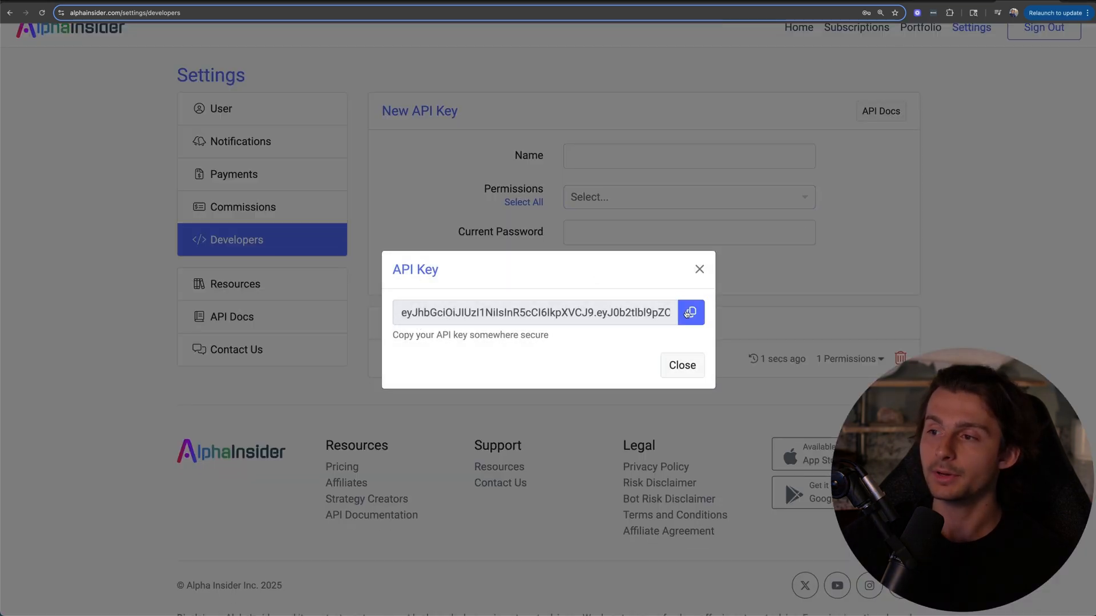
left_click(691, 313)
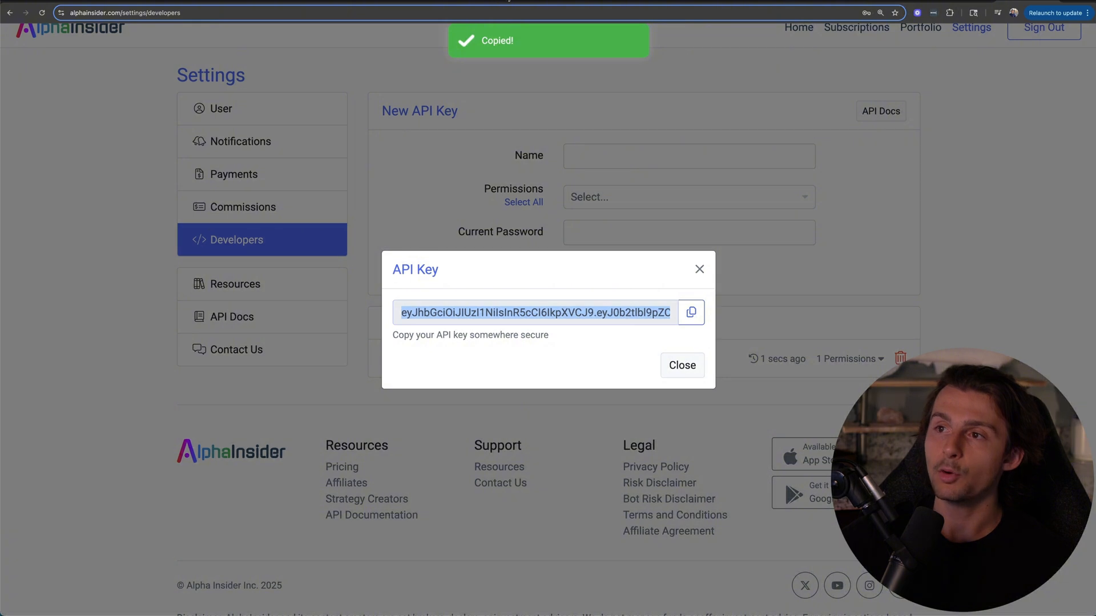
left_click(492, 2)
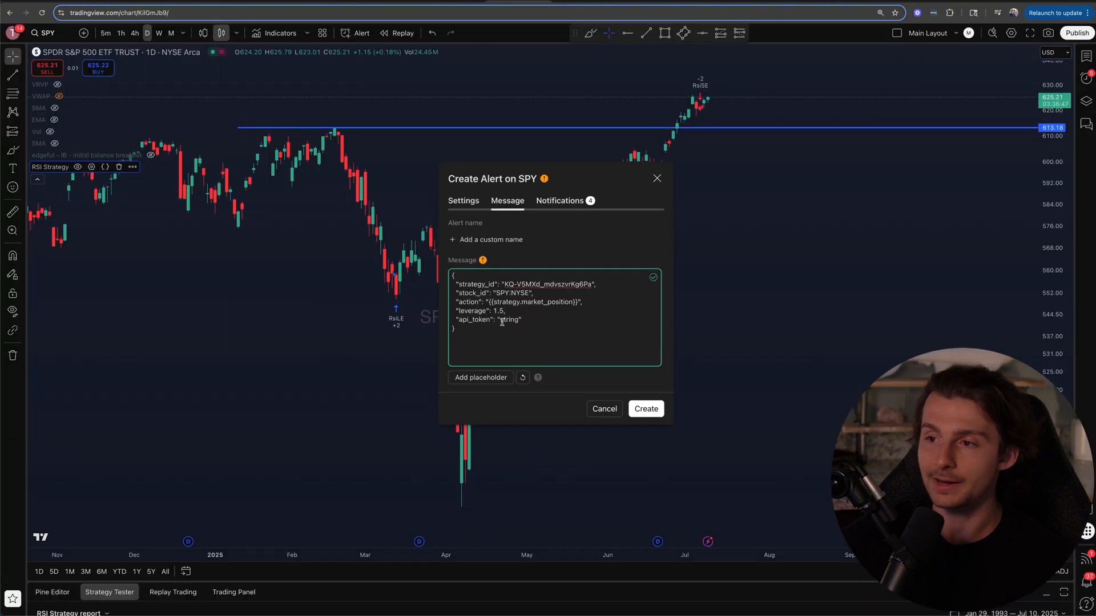
left_click_drag(500, 321, 518, 320)
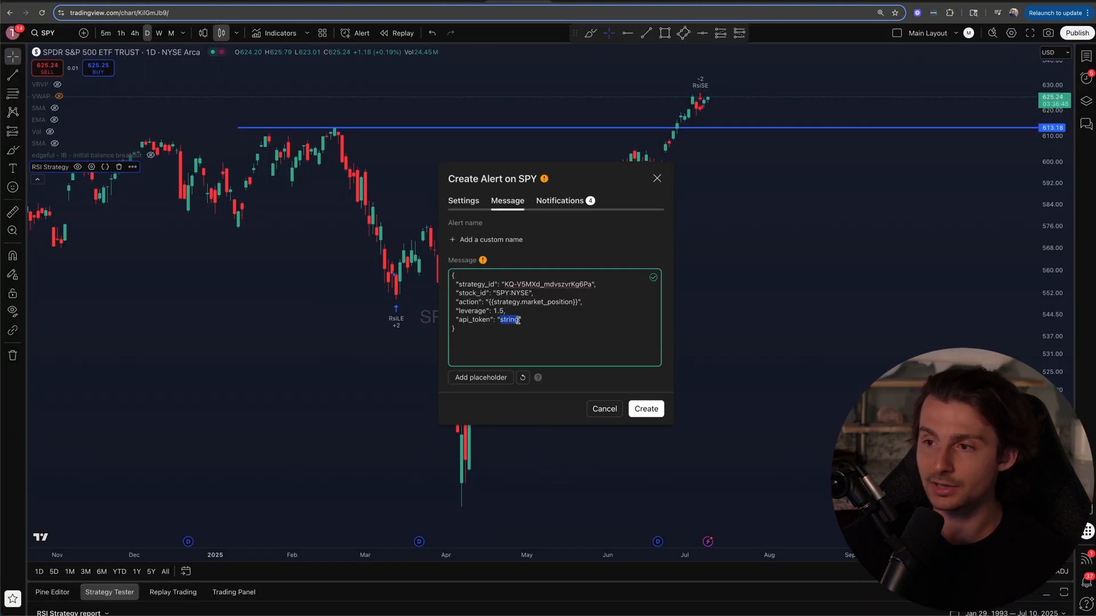
key("BackSpace")
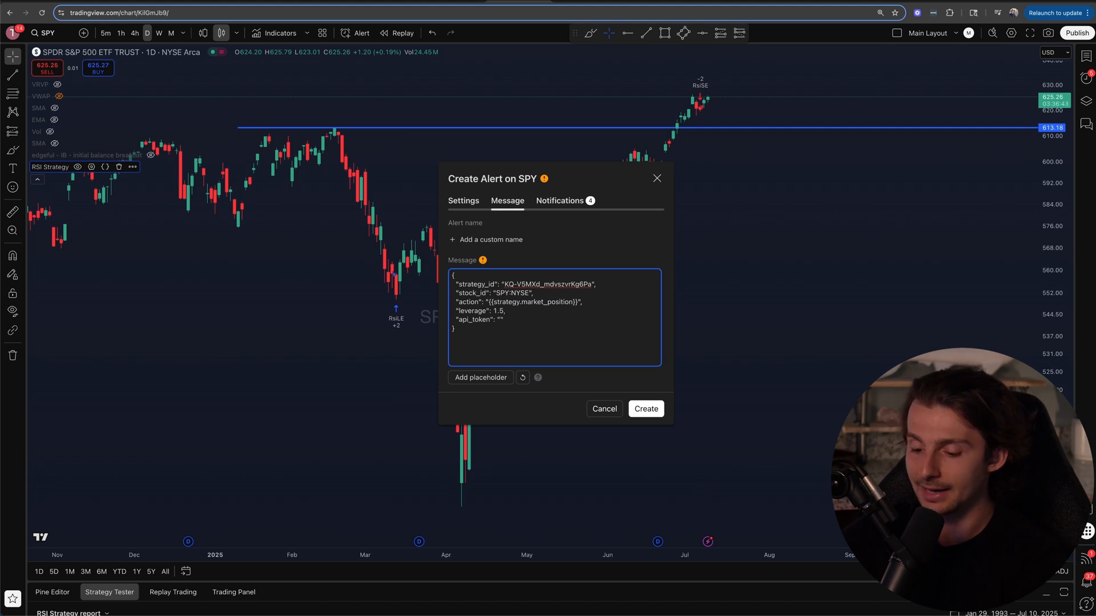
key("super+v")
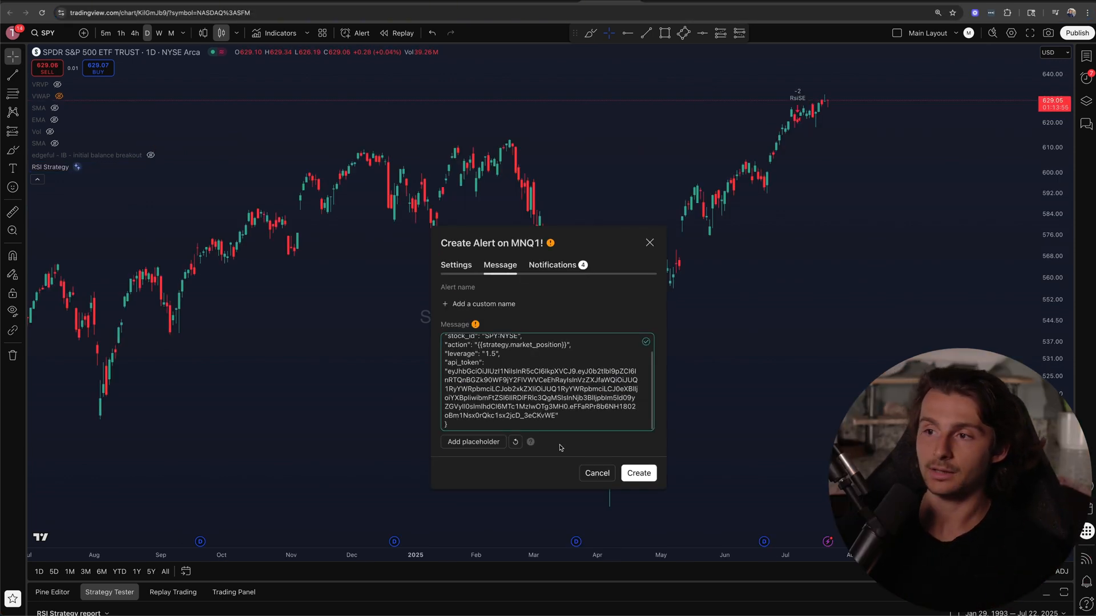
Step: Set the alert's expiration to open-ended
left_click(464, 272)
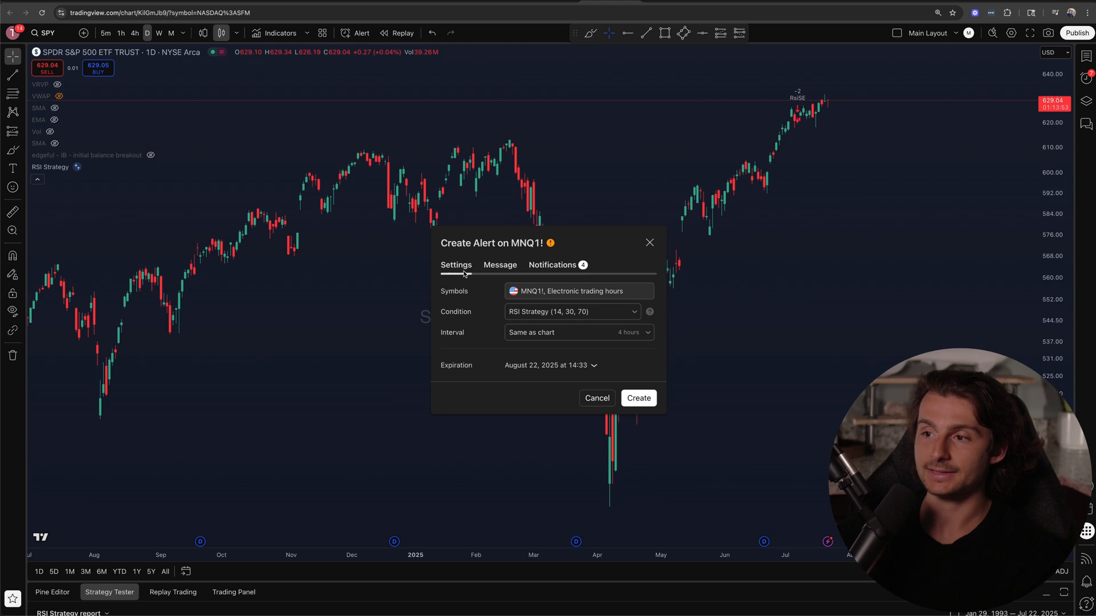
left_click(571, 366)
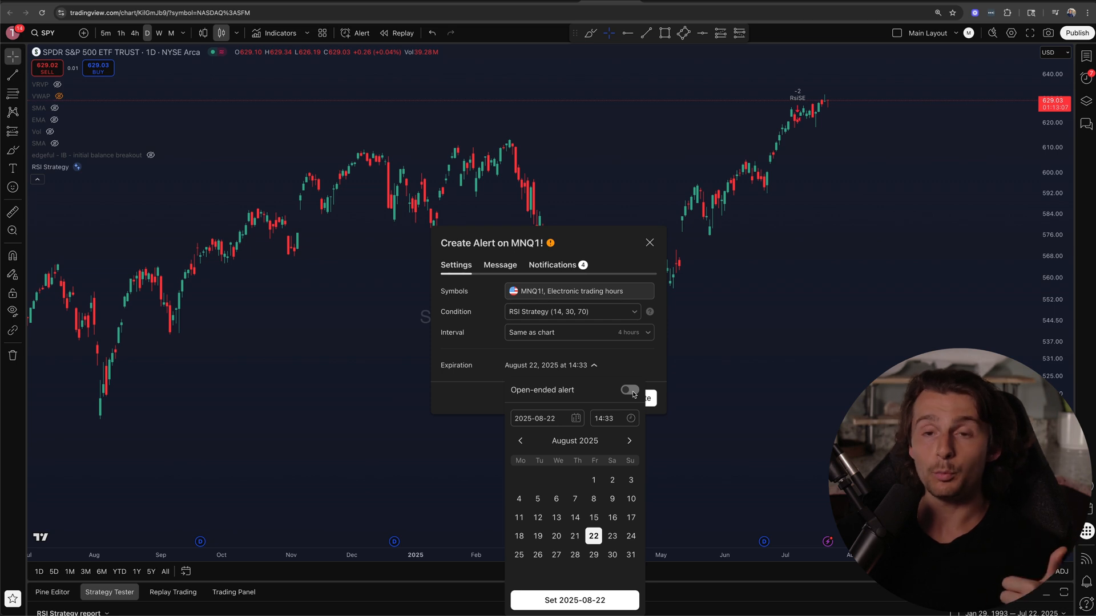
left_click(630, 391)
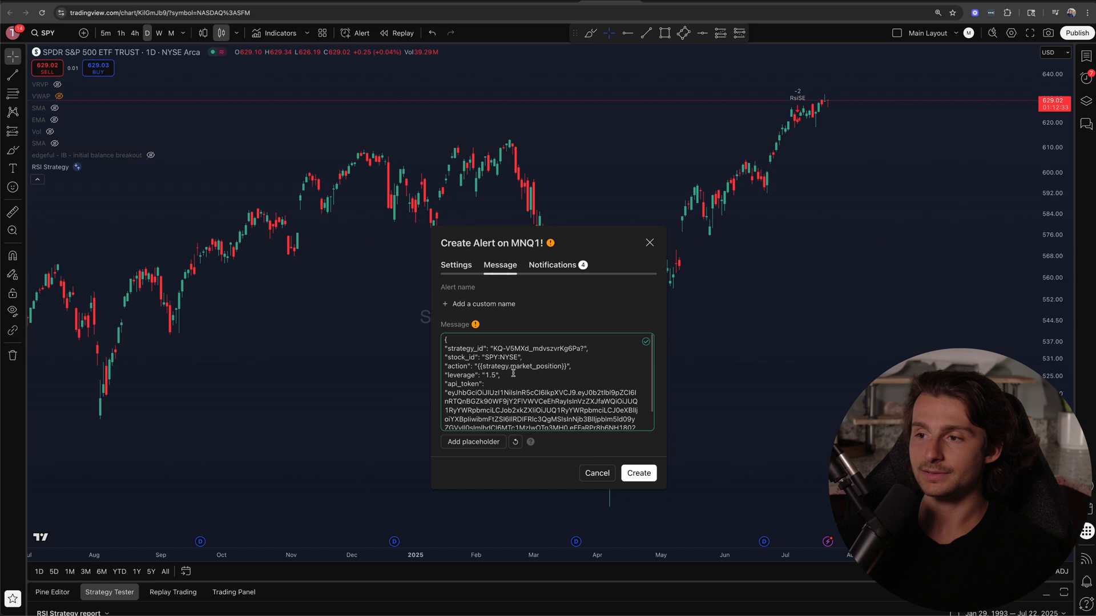
Step: Review the completed message, create the alert, and check its entry in the TradingView alerts list
scroll(513, 374, "down", 2)
scroll(465, 345, "up", 3)
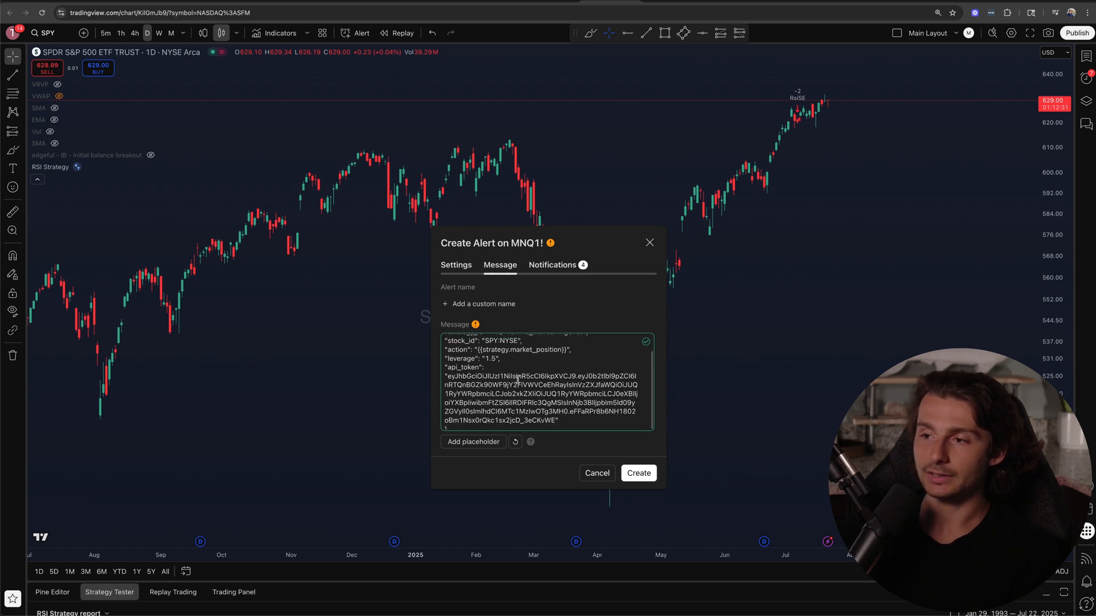
left_click(643, 474)
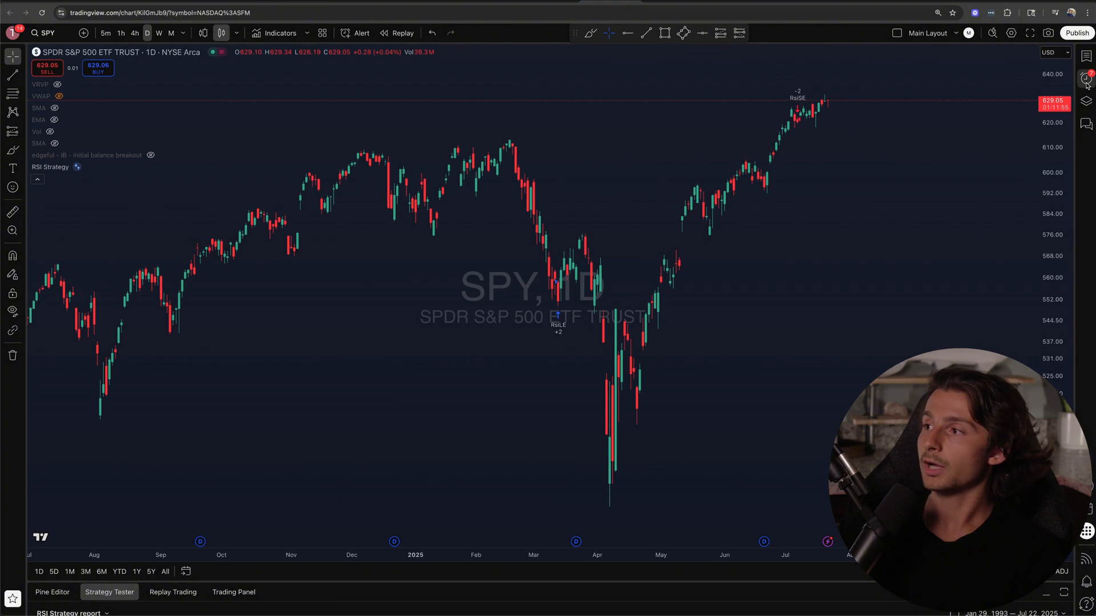
left_click(1087, 81)
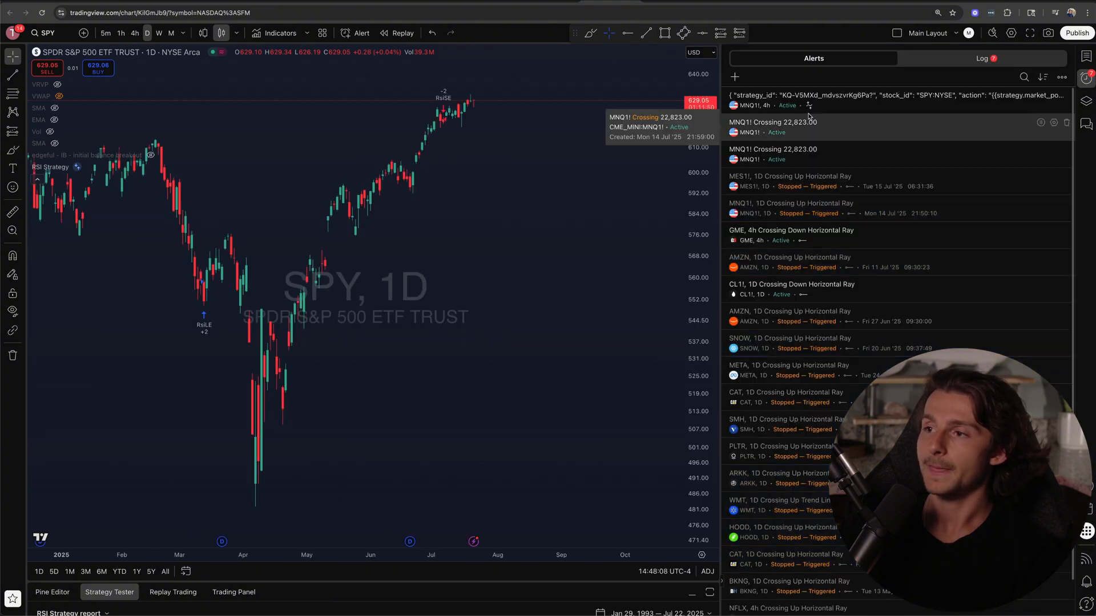
mouse_move(791, 109)
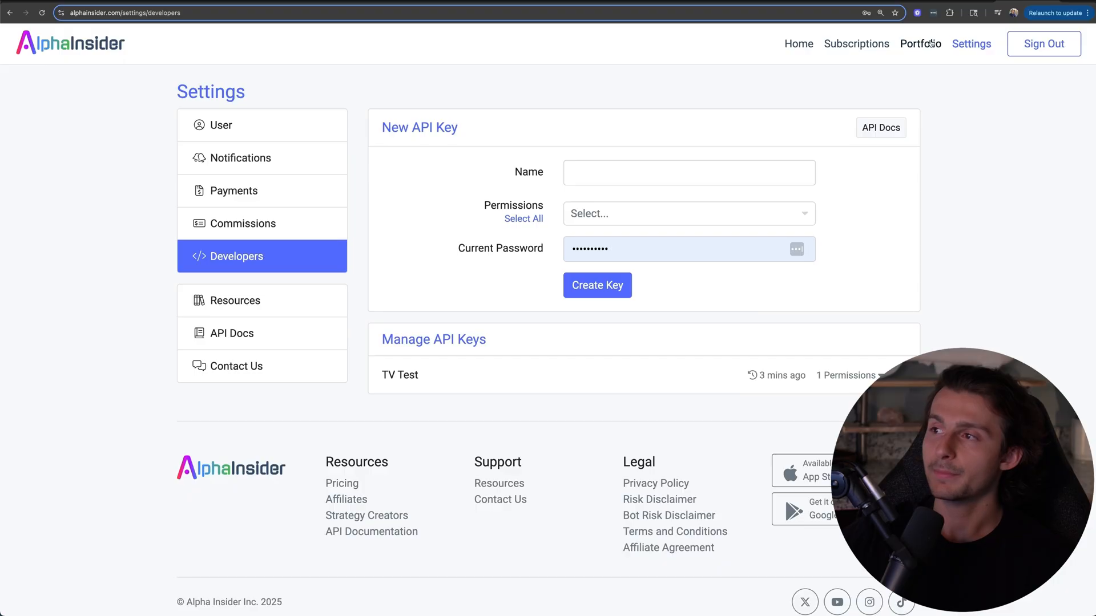
Step: Open the Testing strategy from the AlphaInsider portfolio and look over its performance and holdings
left_click(925, 43)
left_click(718, 285)
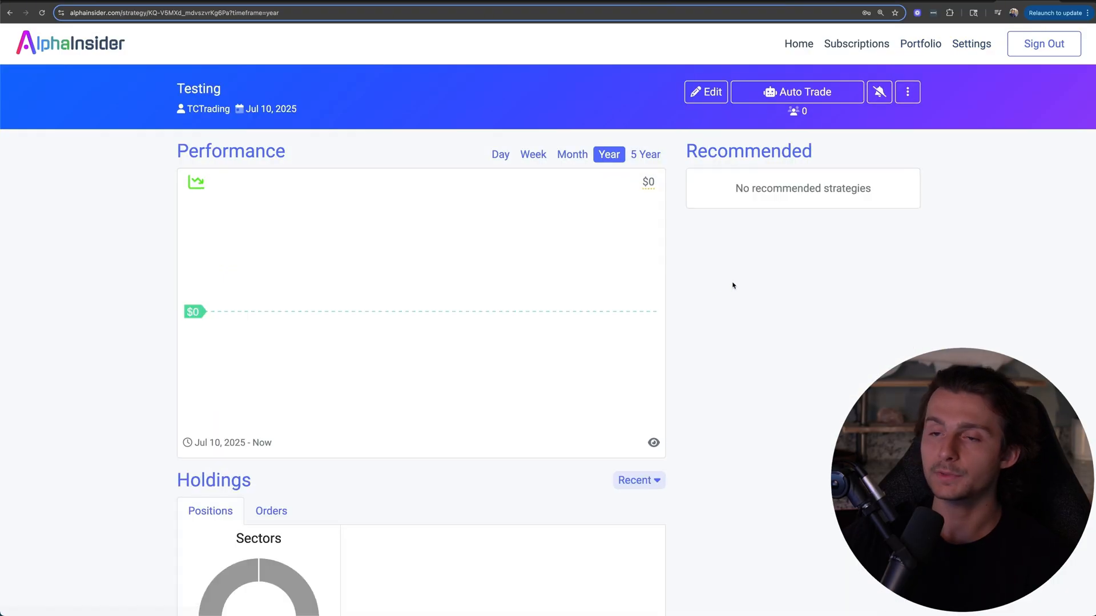
scroll(249, 349, "down", 1)
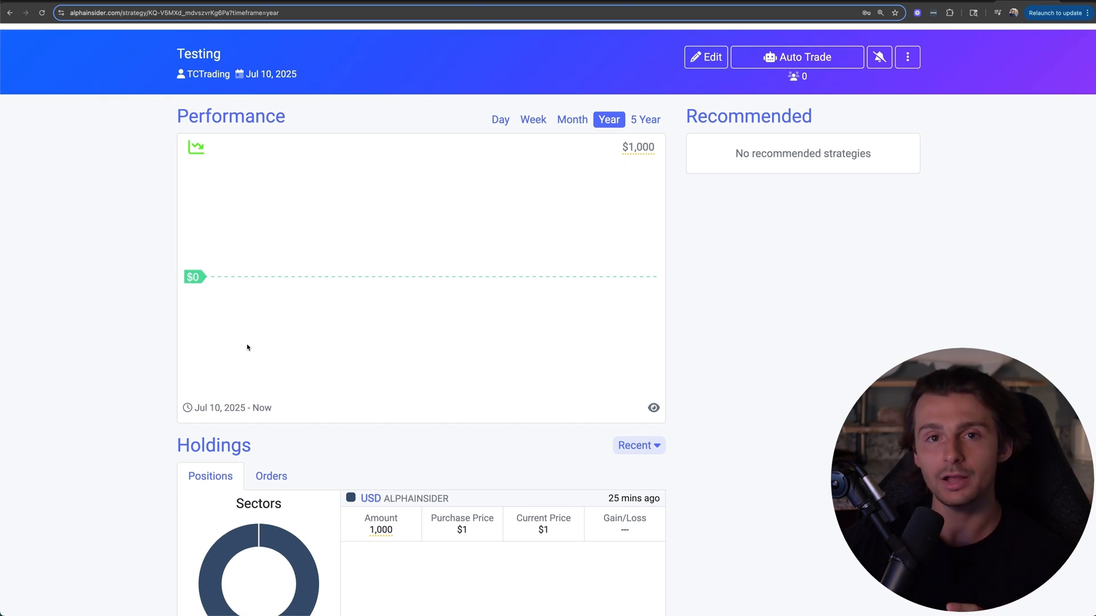
scroll(277, 341, "down", 3)
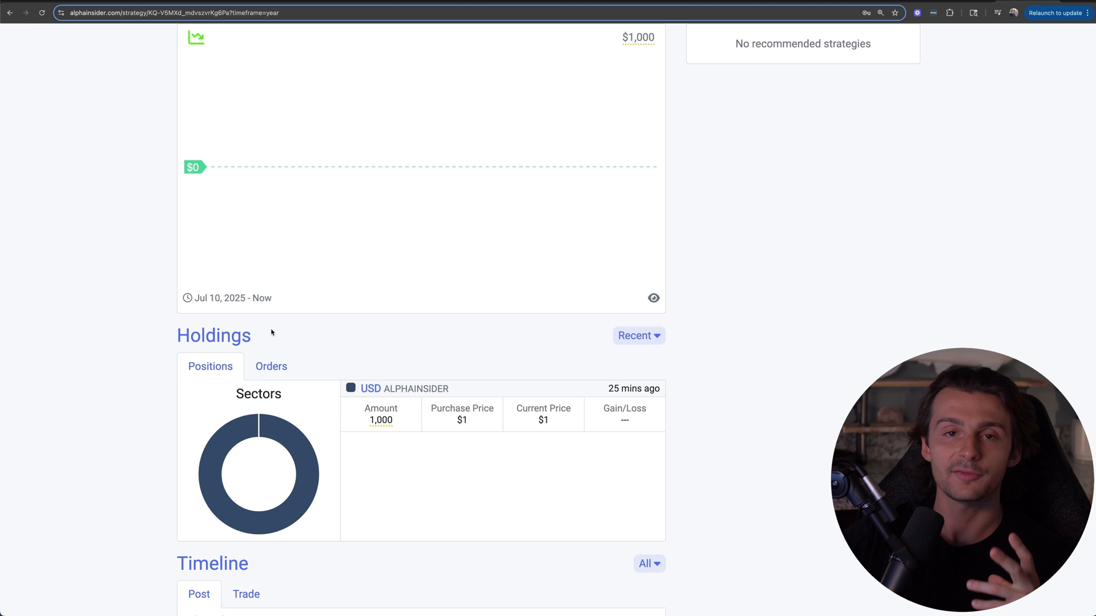